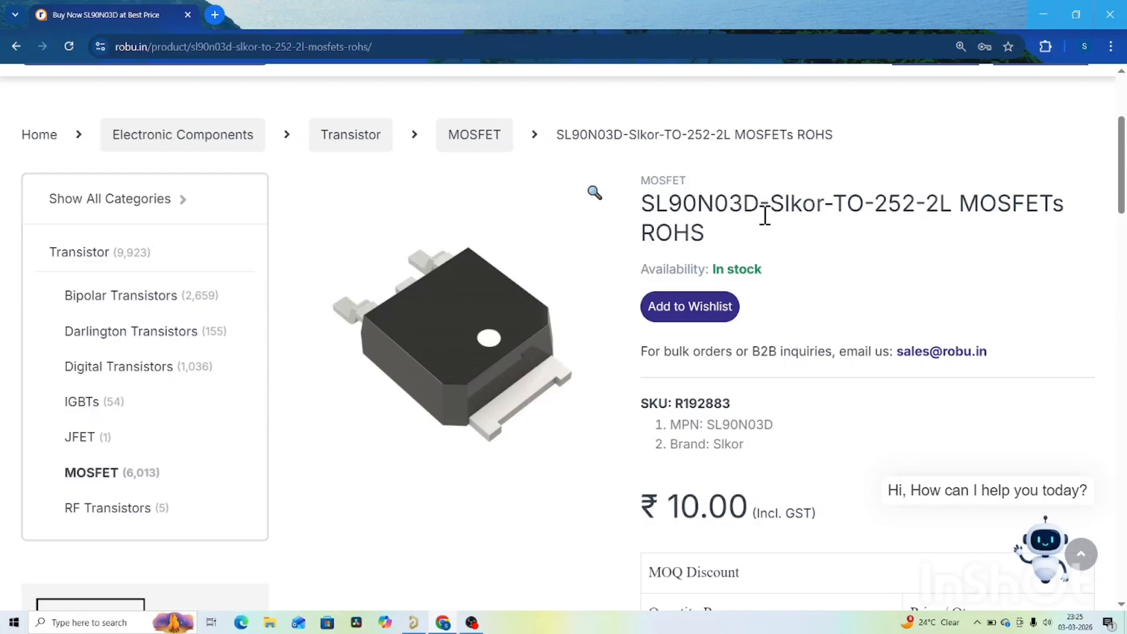
# Copy the part number SL90N03D from the MOSFET's product title.
pyautogui.moveTo(761, 211); pyautogui.dragTo(657, 201)
pyautogui.hotkey('ctrl', 'c')
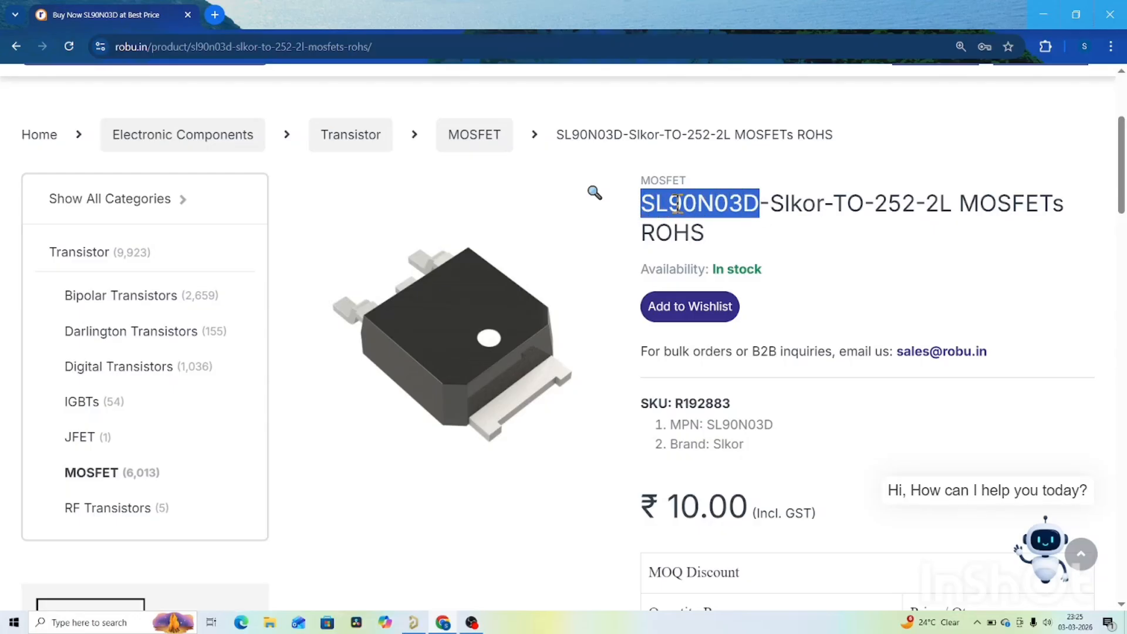
pyautogui.click(792, 280)
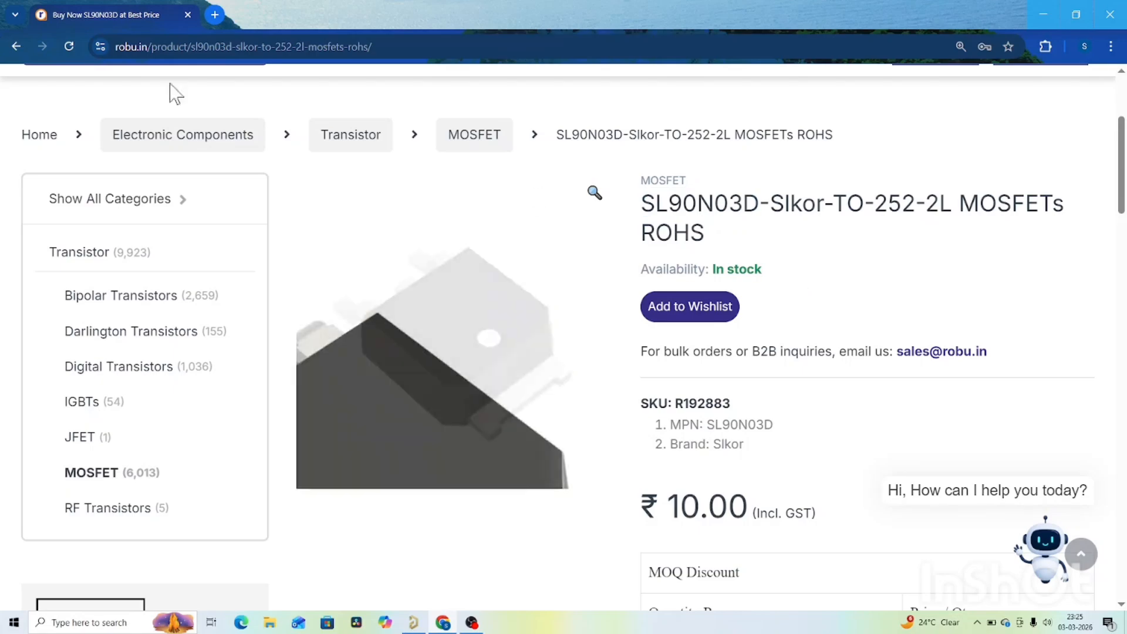
# Go to Google and search for "SL90N03D easyeda" using the copied part number.
pyautogui.click(208, 47)
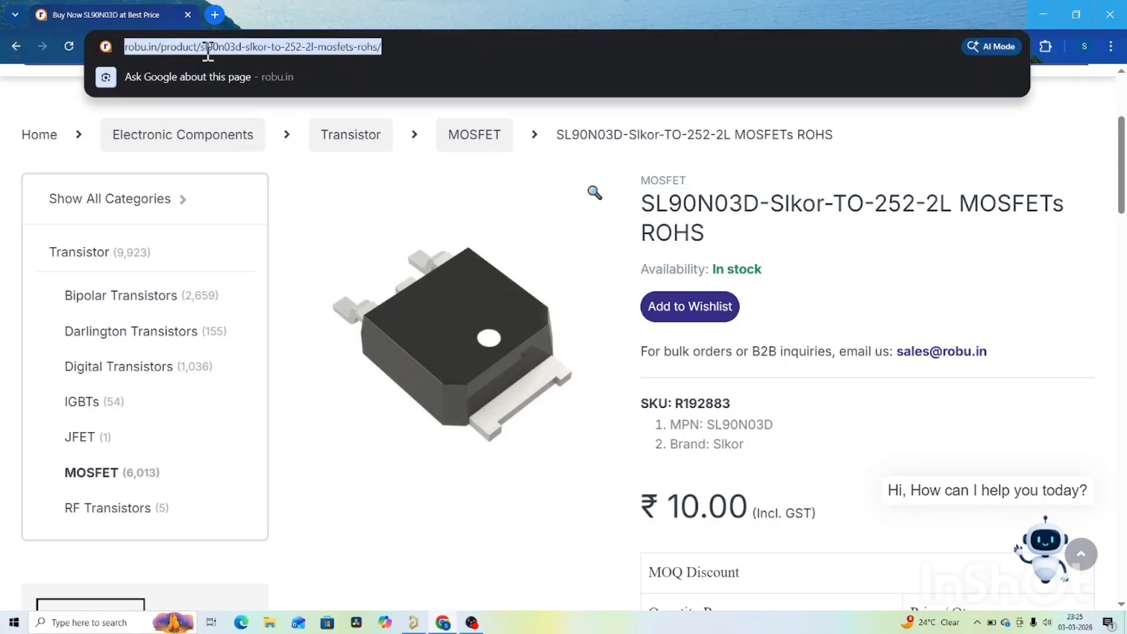
pyautogui.press('BackSpace')
pyautogui.write('ww')
pyautogui.press('Return')
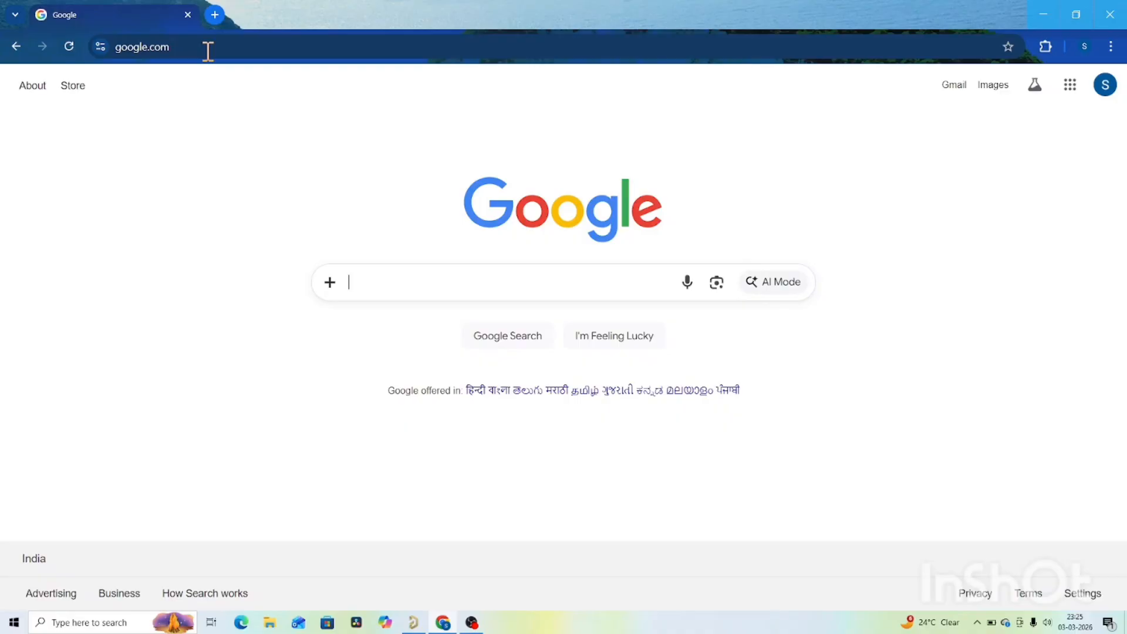
pyautogui.hotkey('ctrl', 'v')
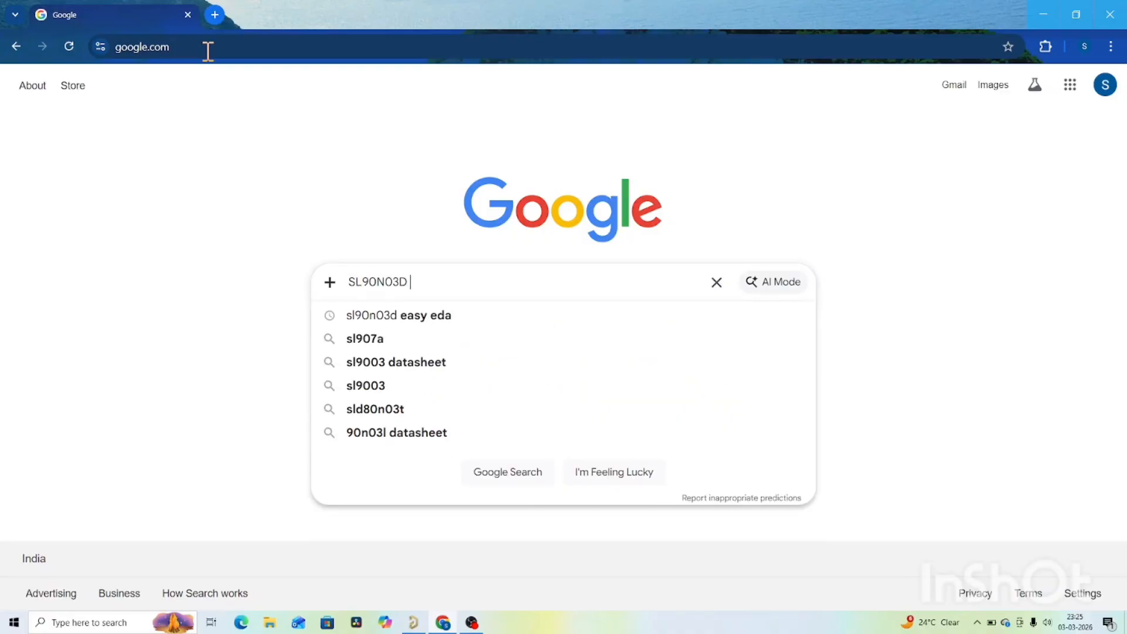
pyautogui.write('easy')
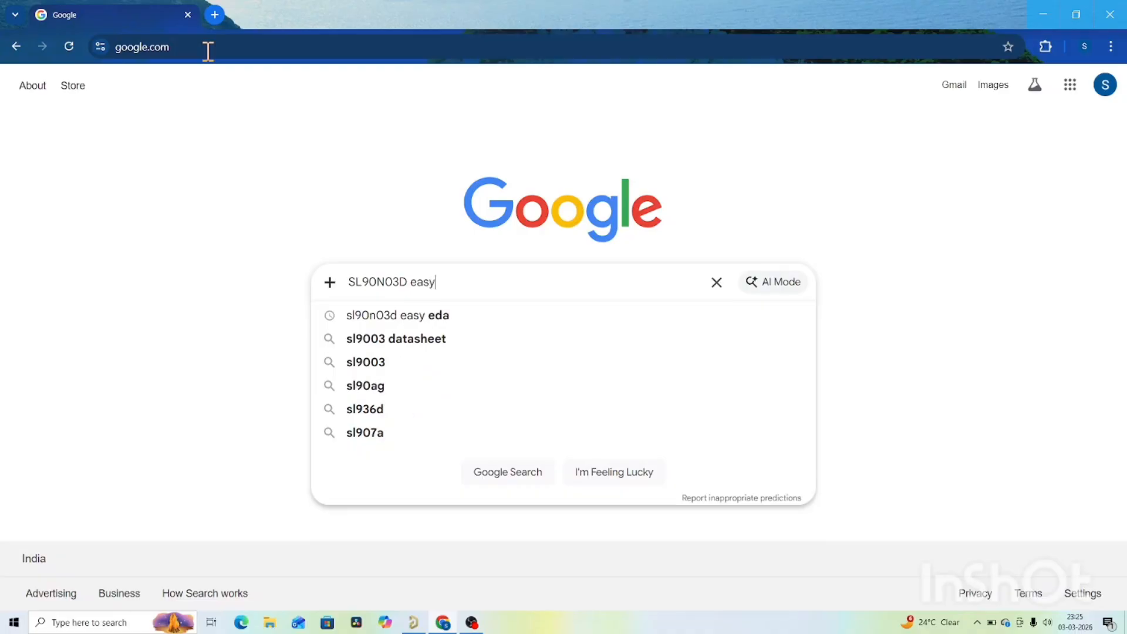
pyautogui.write('eda')
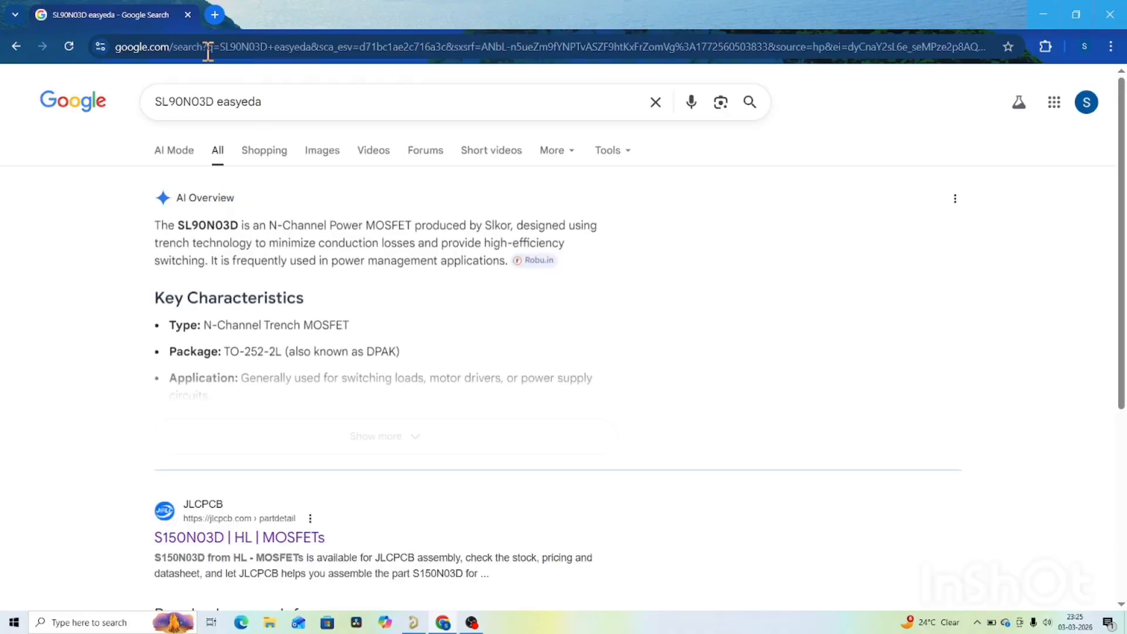
# Open the JLCPCB part page for the S150N03D MOSFET from the search results.
pyautogui.scroll(-1, 376, 475)
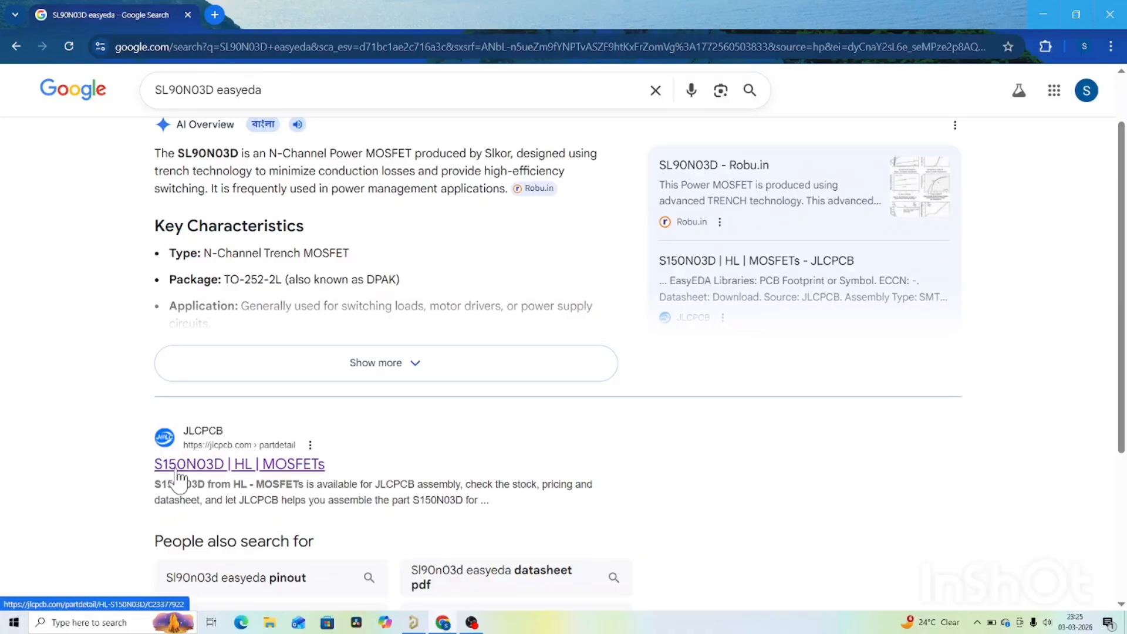
pyautogui.scroll(-3, 111, 470)
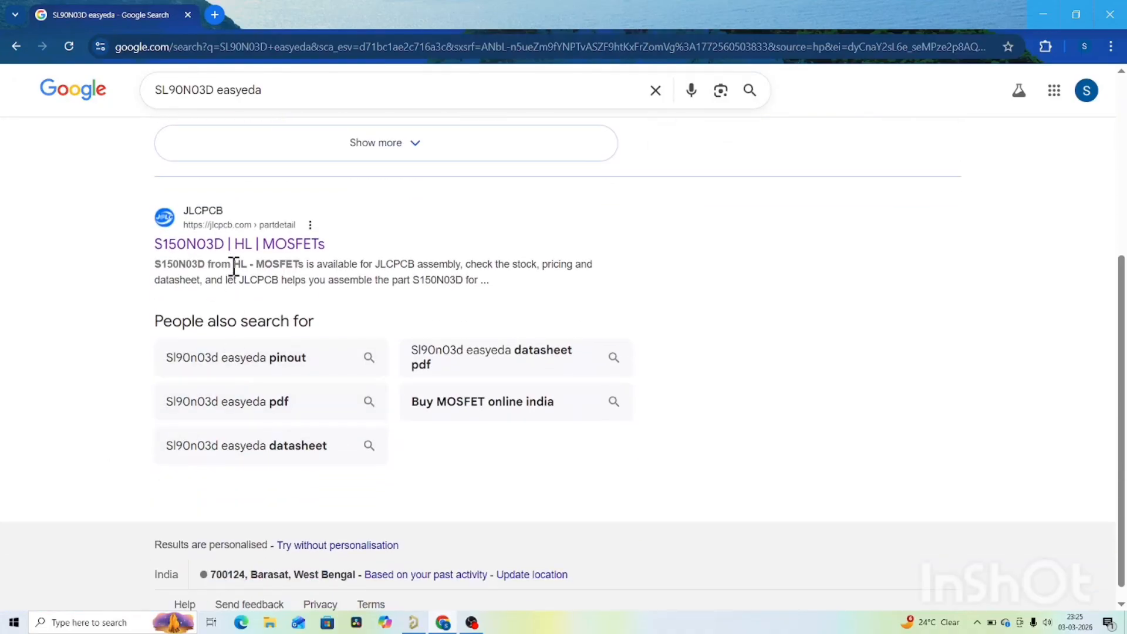
pyautogui.click(231, 252)
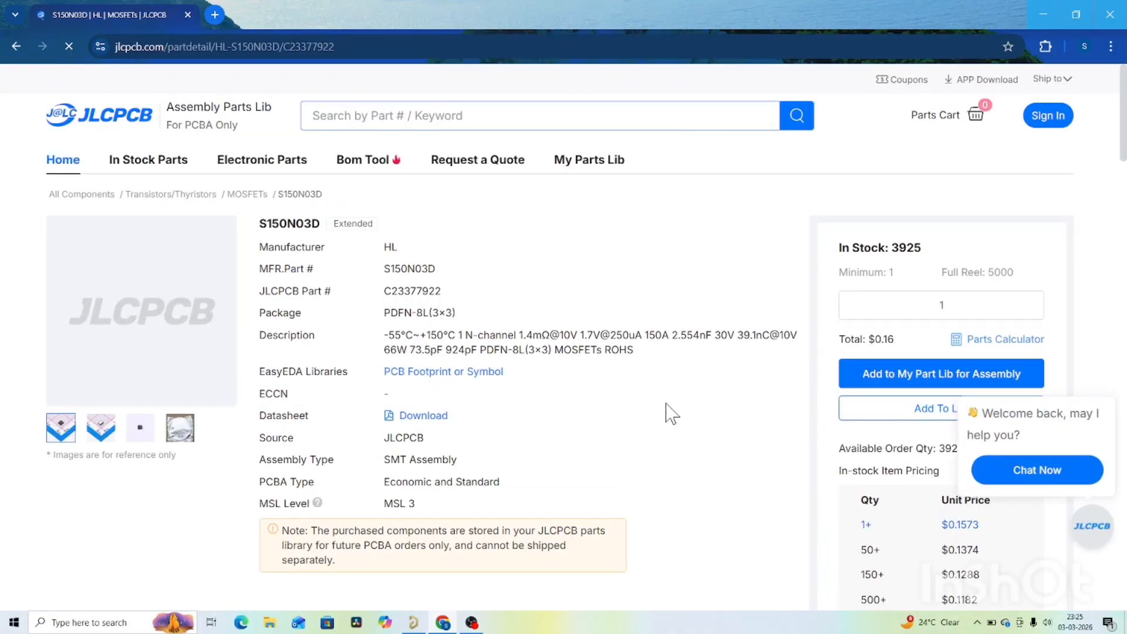
# Look through the S150N03D part page, checking its specifications and the PCB footprint/symbol section.
pyautogui.scroll(-5, 646, 451)
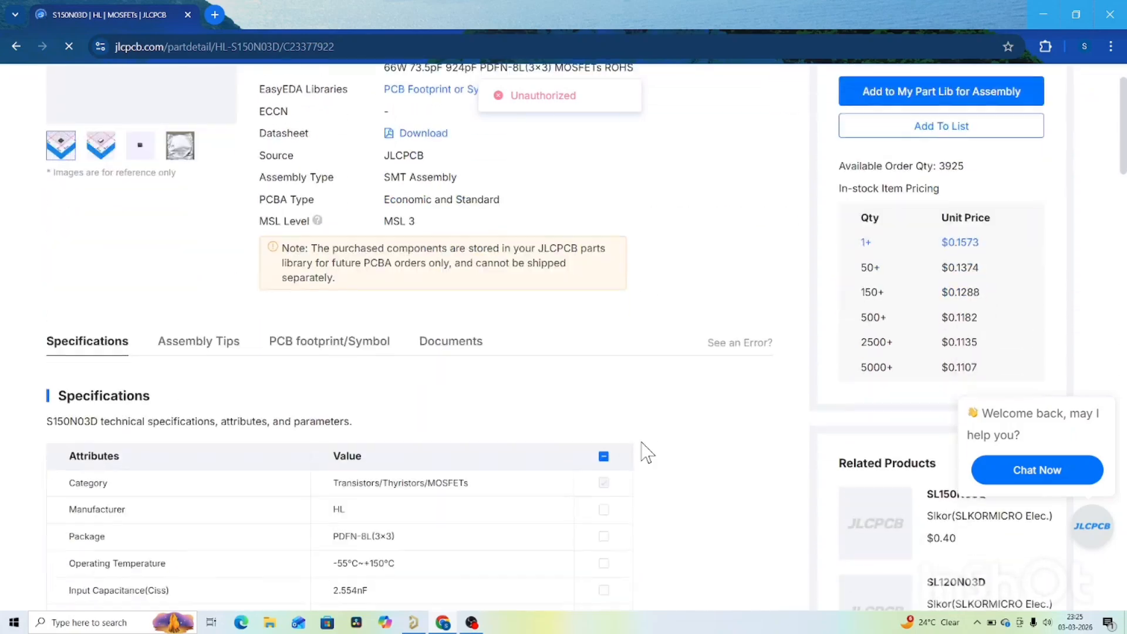
pyautogui.scroll(-20, 646, 452)
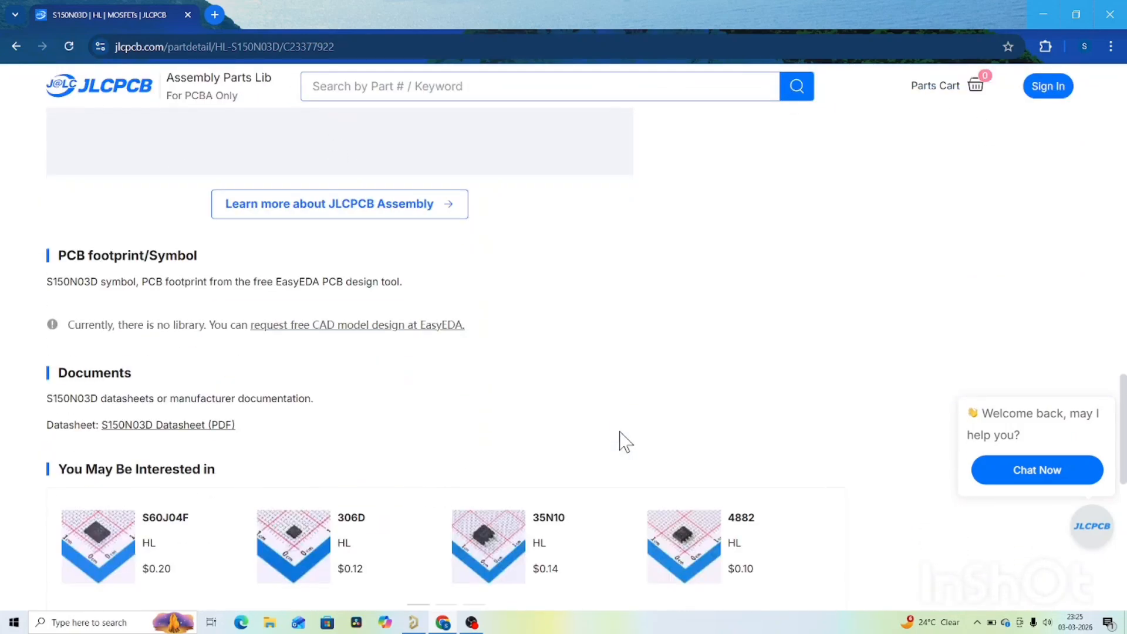
pyautogui.scroll(-4, 625, 441)
pyautogui.scroll(5, 669, 388)
pyautogui.scroll(-1, 669, 392)
pyautogui.scroll(15, 669, 393)
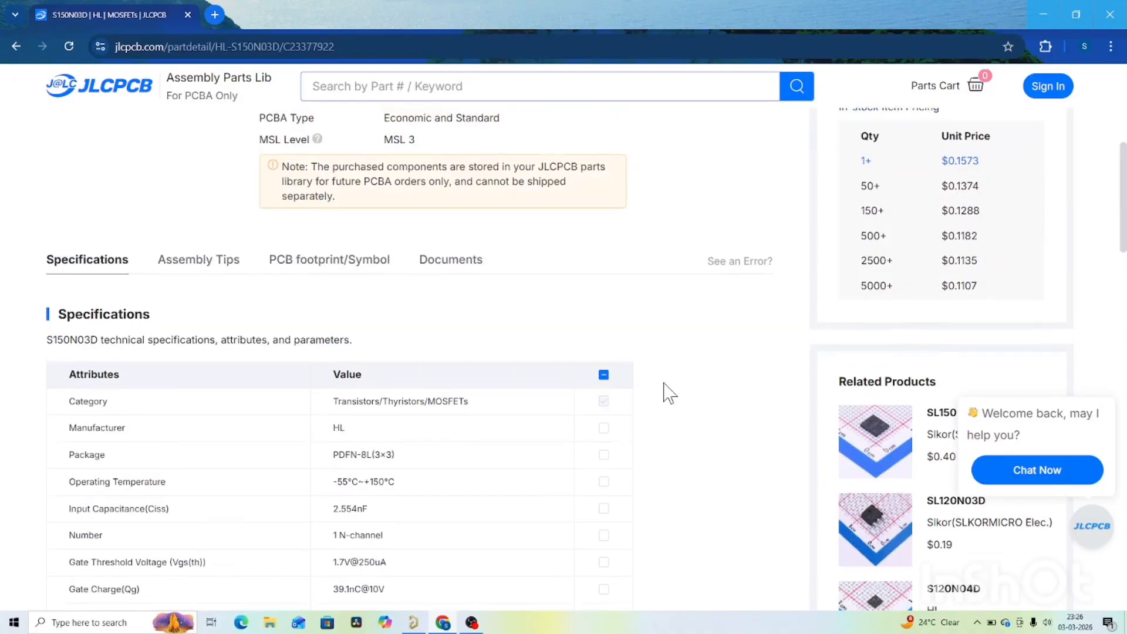
pyautogui.scroll(1, 669, 393)
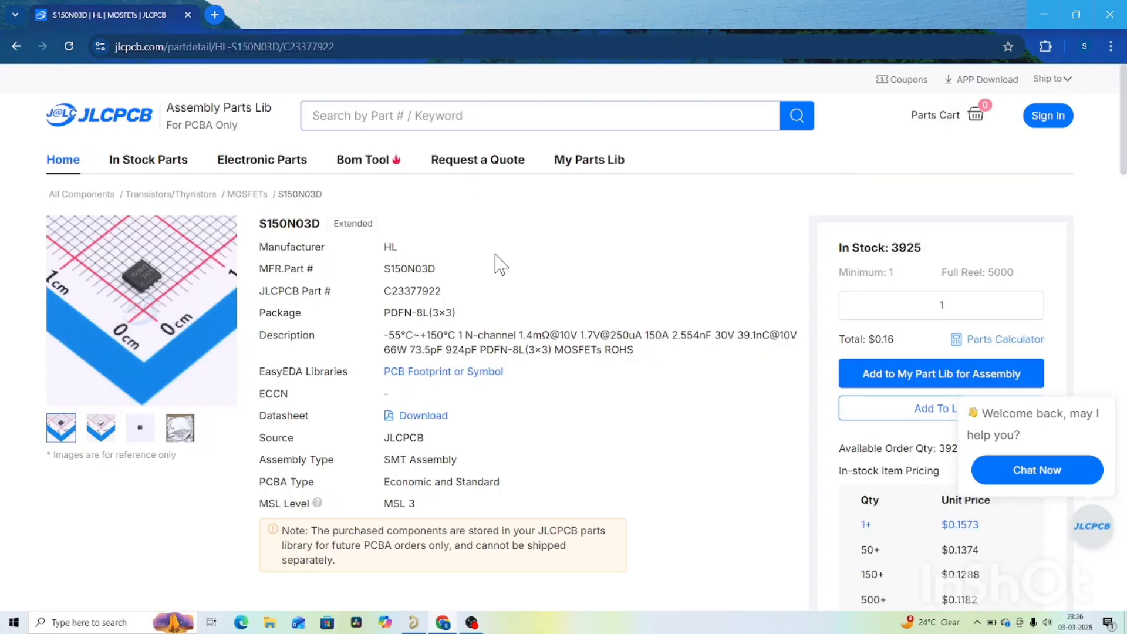
# Sign in to the JLCPCB account from the S150N03D part page.
pyautogui.moveTo(1042, 126)
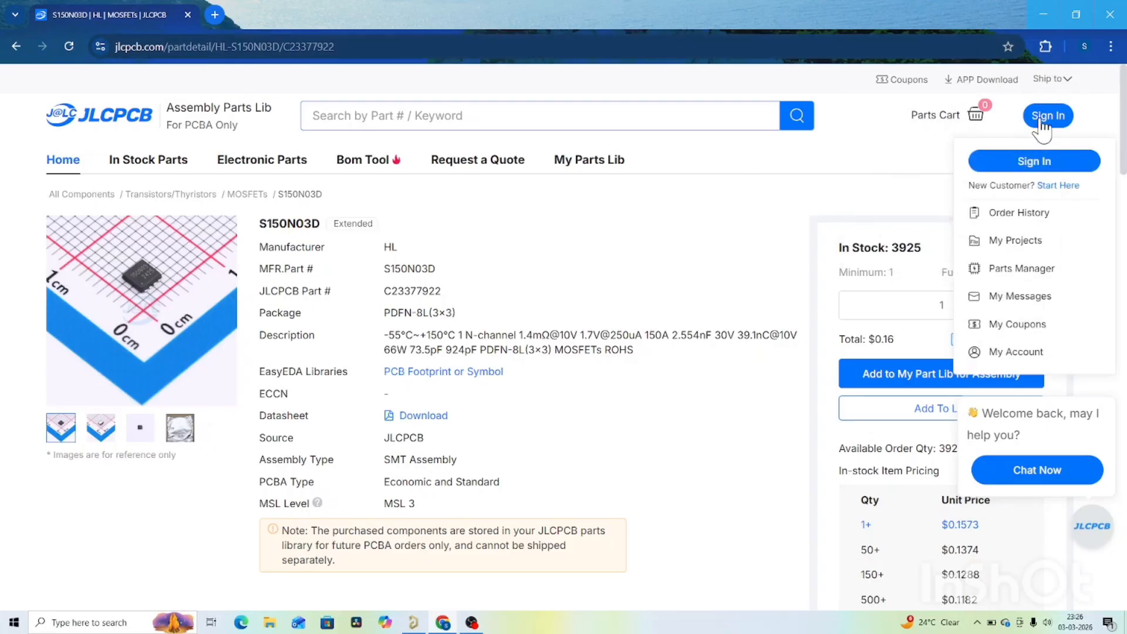
pyautogui.click(1040, 119)
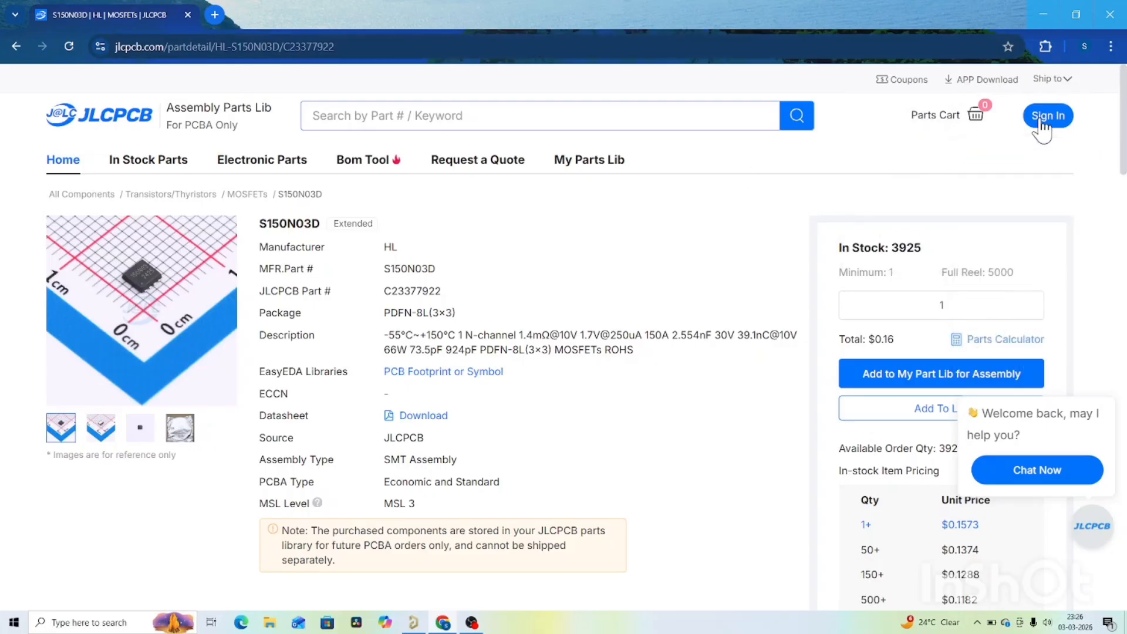
pyautogui.click(1031, 160)
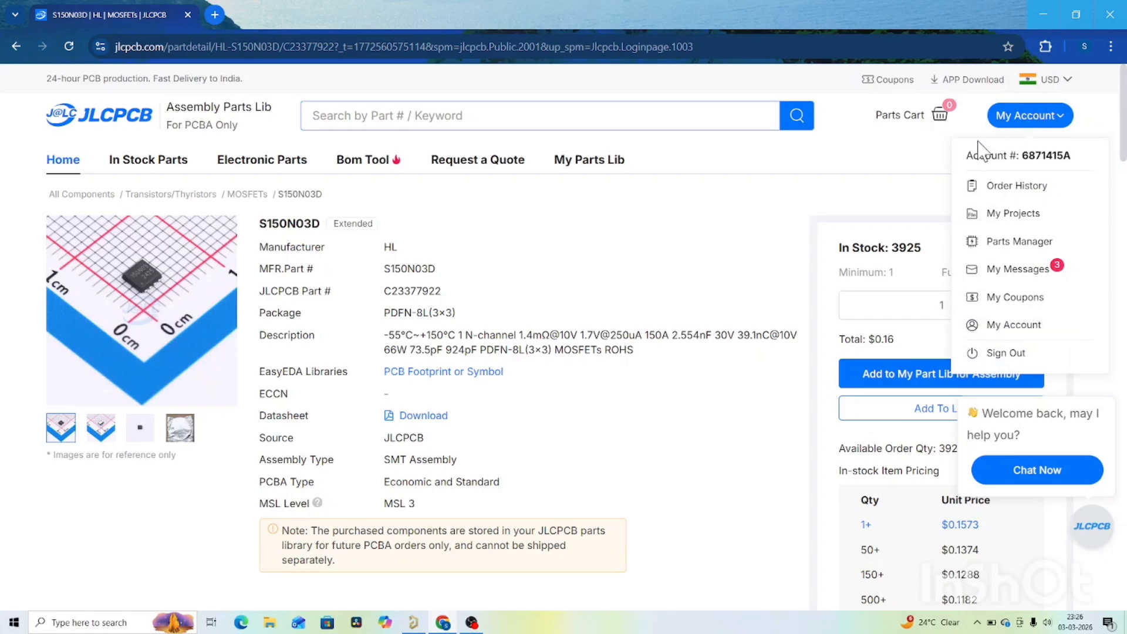
# Find the S150N03D symbol and footprint preview on the part page and open it in the EasyEDA Pro editor.
pyautogui.scroll(-12, 599, 376)
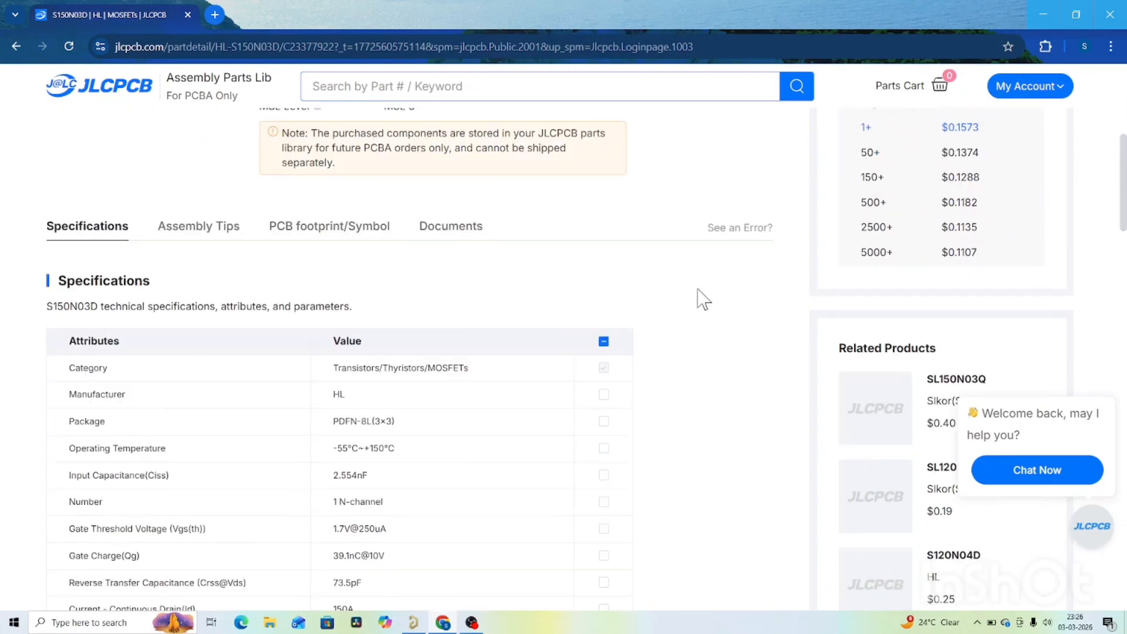
pyautogui.scroll(-8, 681, 299)
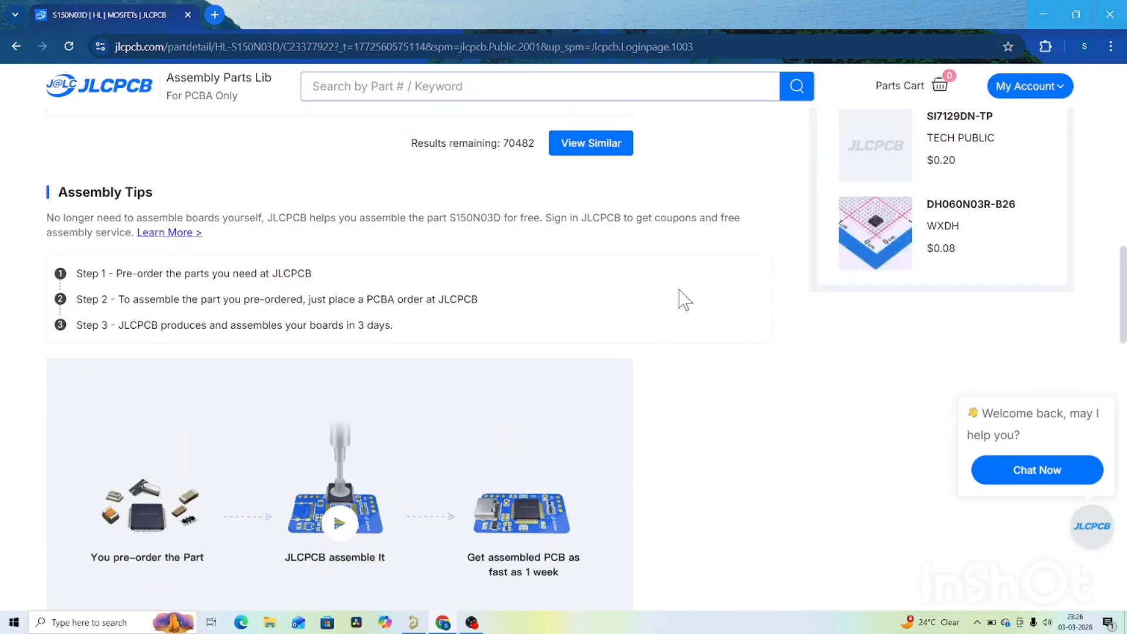
pyautogui.scroll(-10, 681, 299)
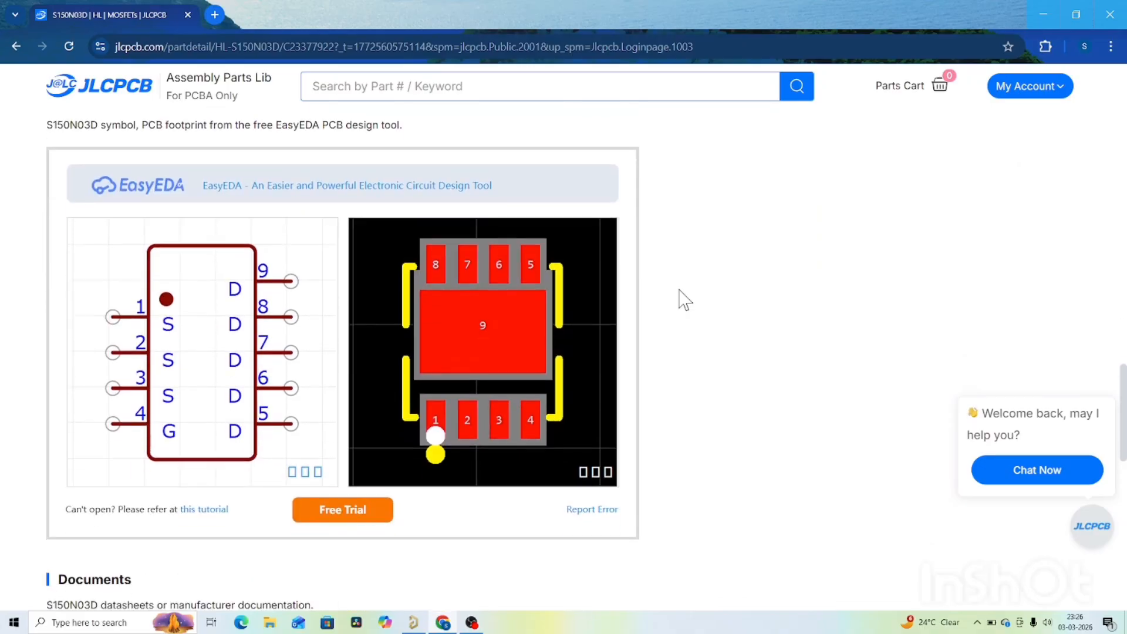
pyautogui.scroll(4, 571, 308)
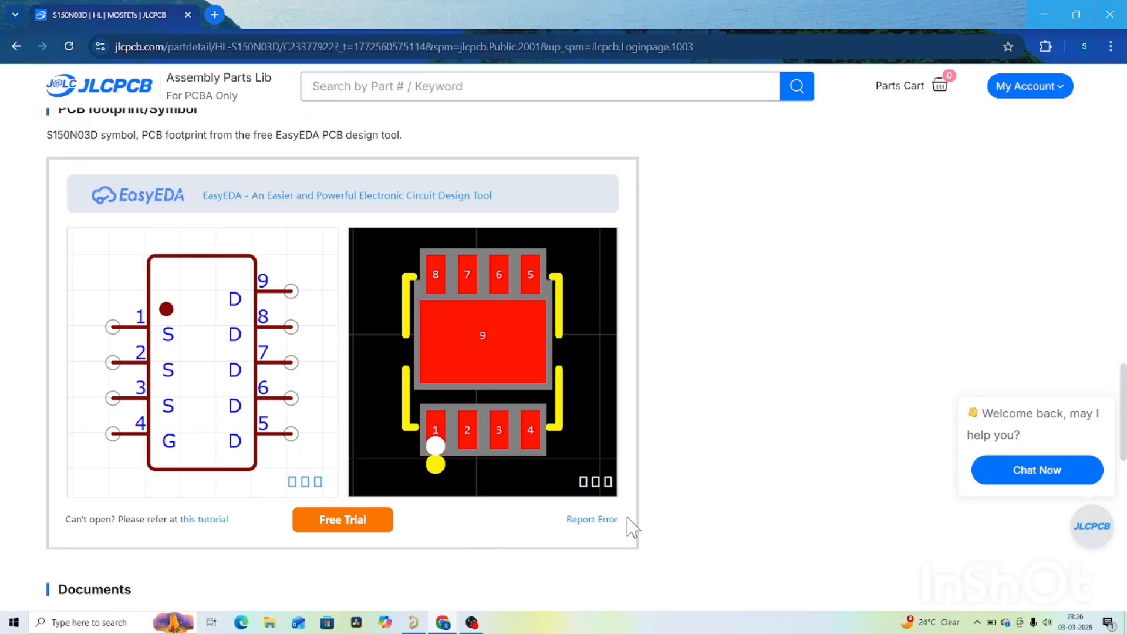
pyautogui.click(358, 524)
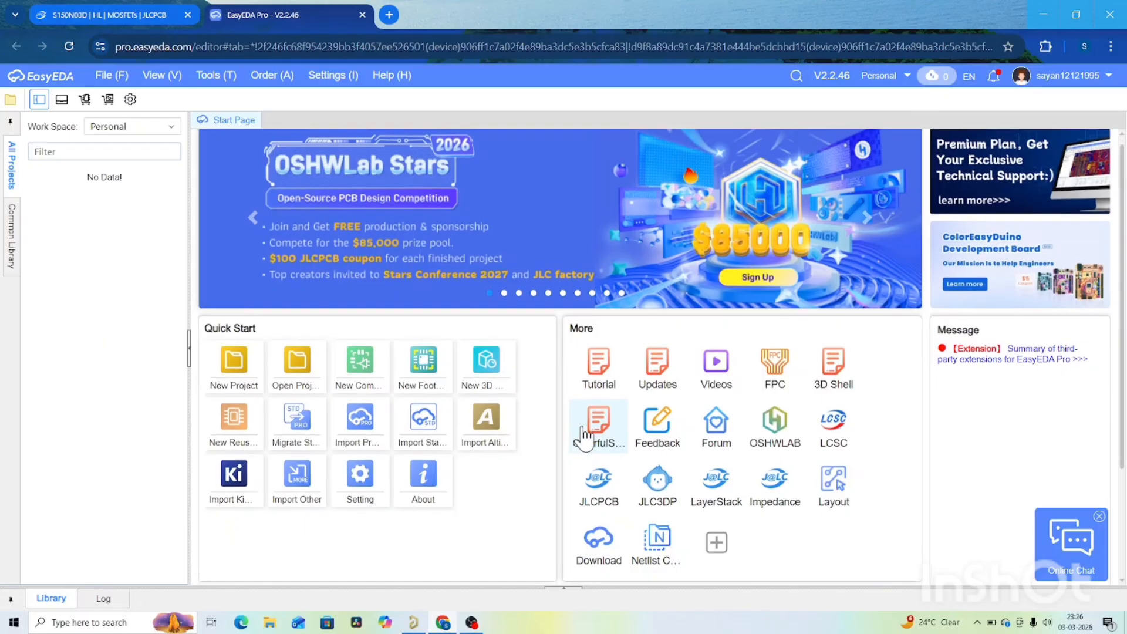
# Export the S150N03D schematic symbol to Altium Designer format, agreeing to the export notice.
pyautogui.scroll(-3, 585, 446)
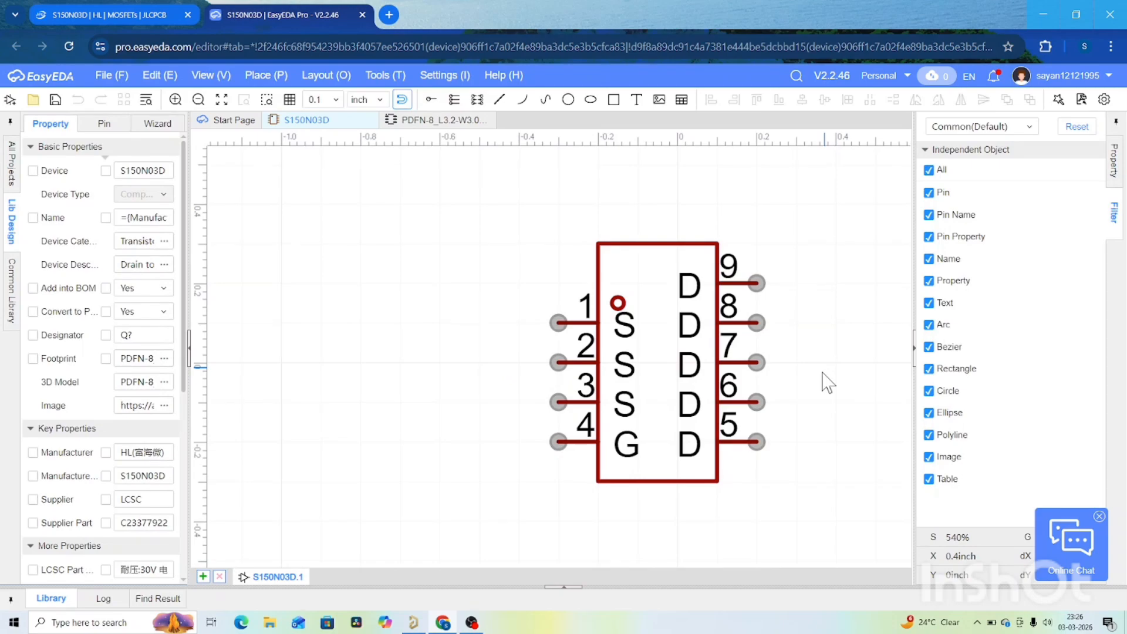
pyautogui.scroll(5, 828, 383)
pyautogui.scroll(-5, 824, 380)
pyautogui.scroll(2, 823, 360)
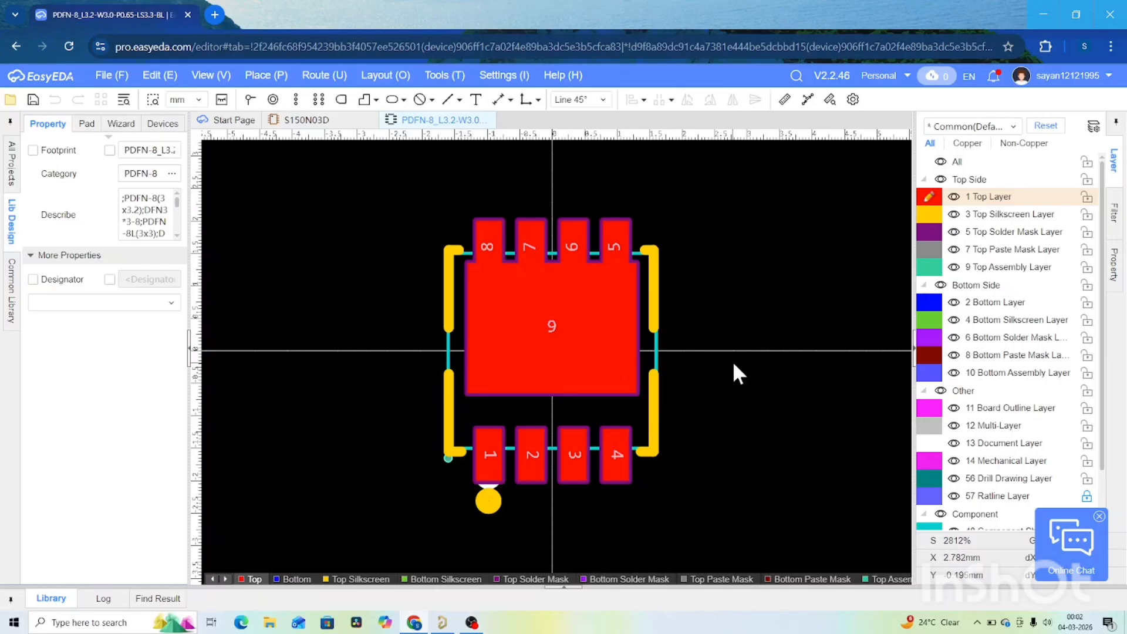
pyautogui.click(307, 120)
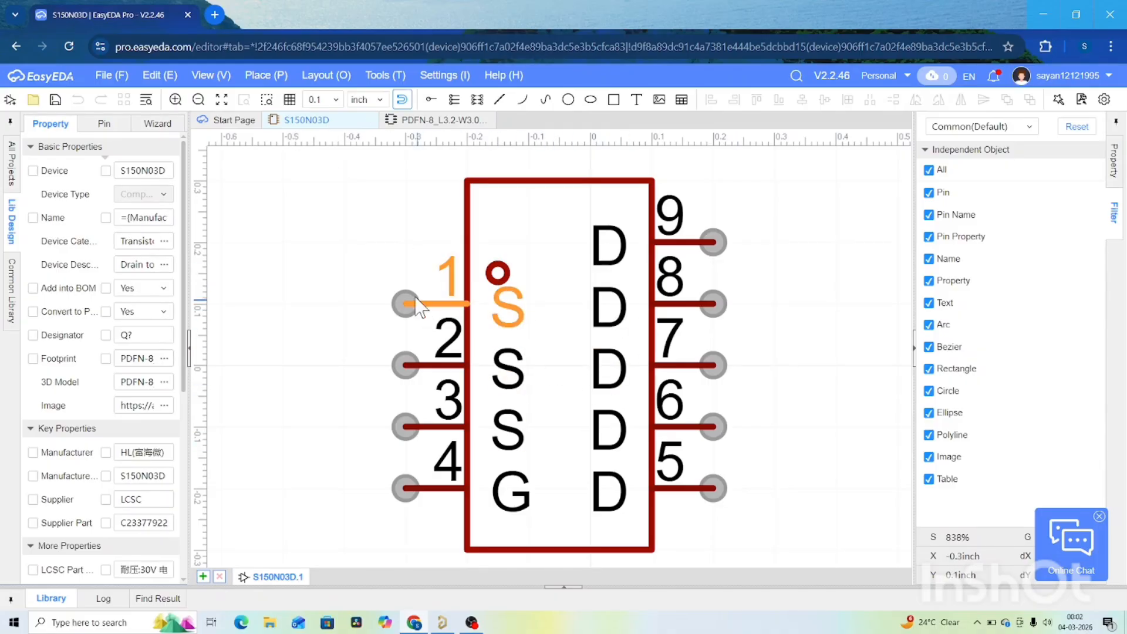
pyautogui.click(106, 77)
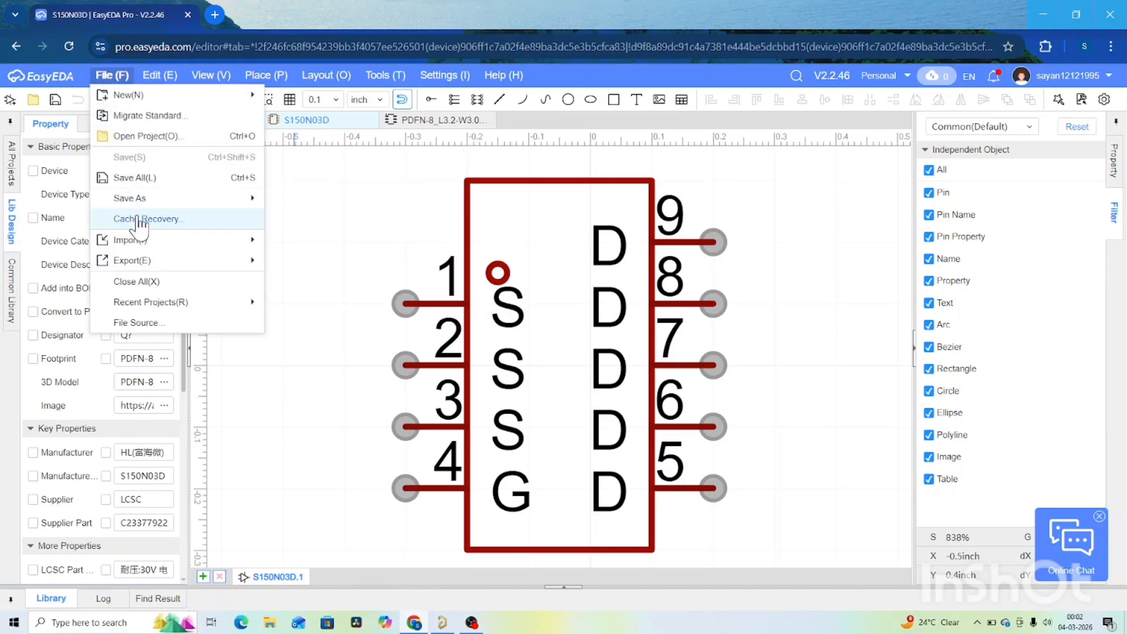
pyautogui.moveTo(147, 262)
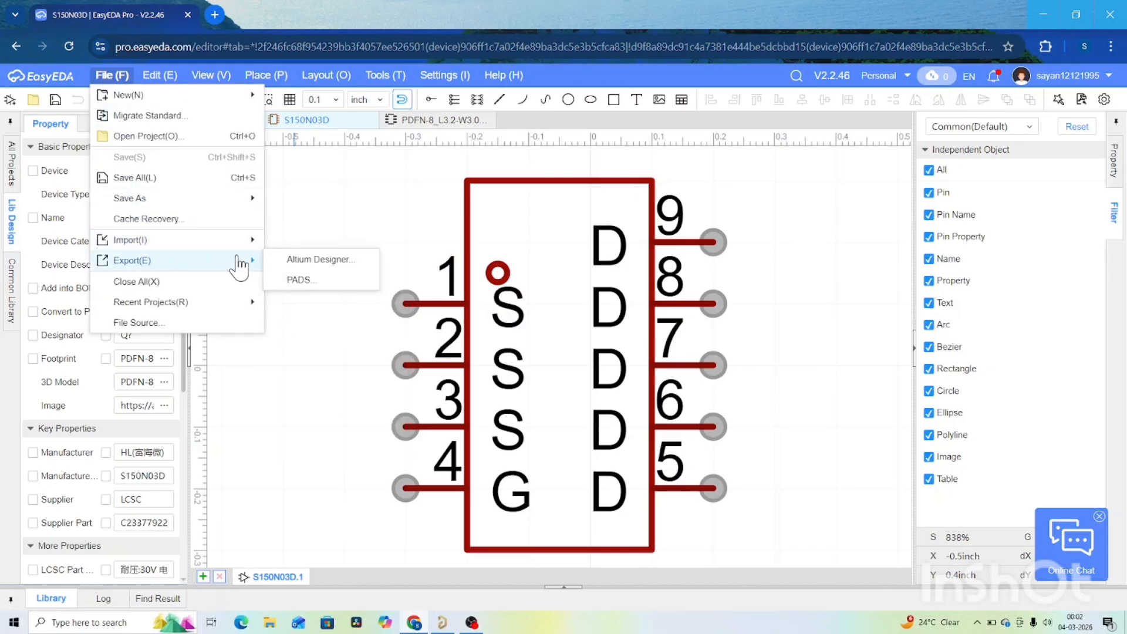
pyautogui.click(310, 262)
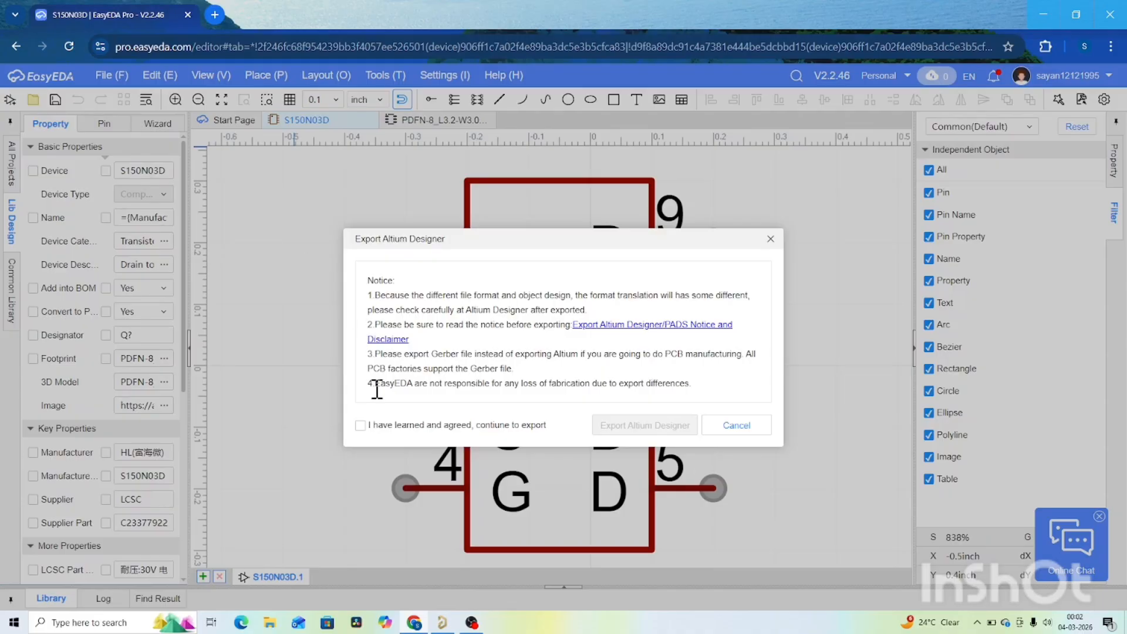
pyautogui.click(360, 424)
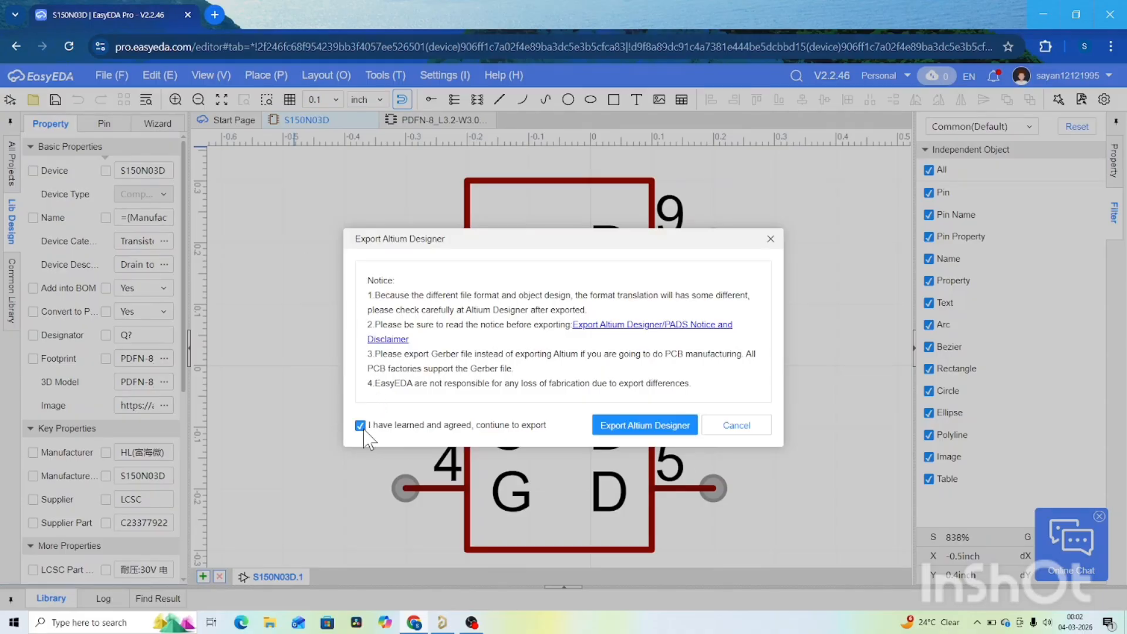
pyautogui.click(645, 426)
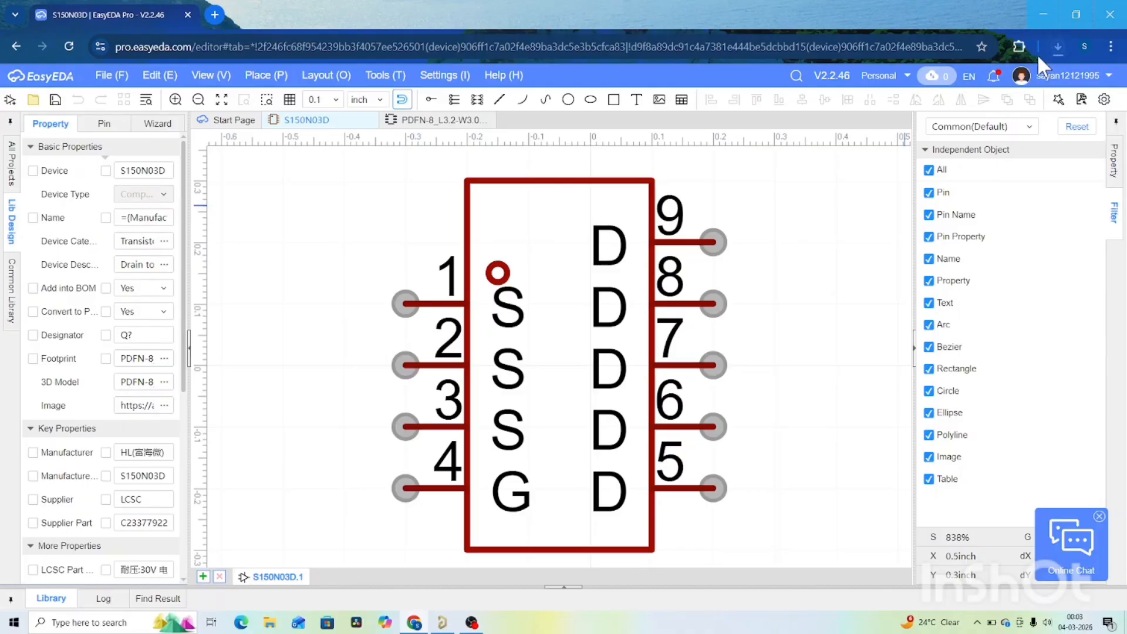
# Export the PDFN-8 PCB footprint to Altium Designer format, agreeing to the export notice.
pyautogui.click(416, 121)
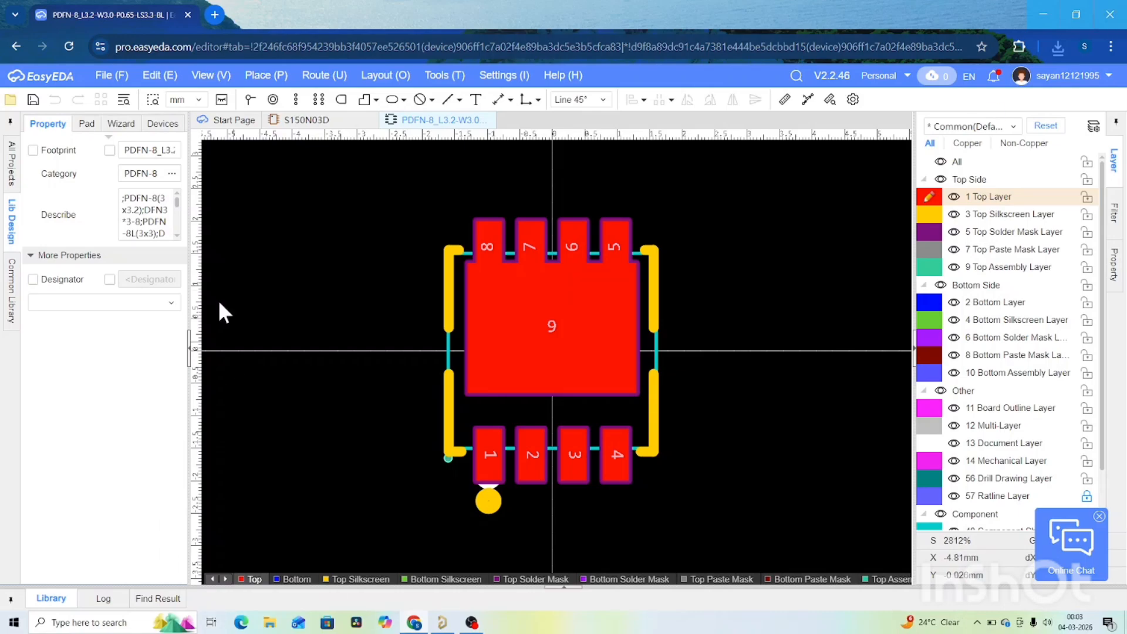
pyautogui.click(105, 76)
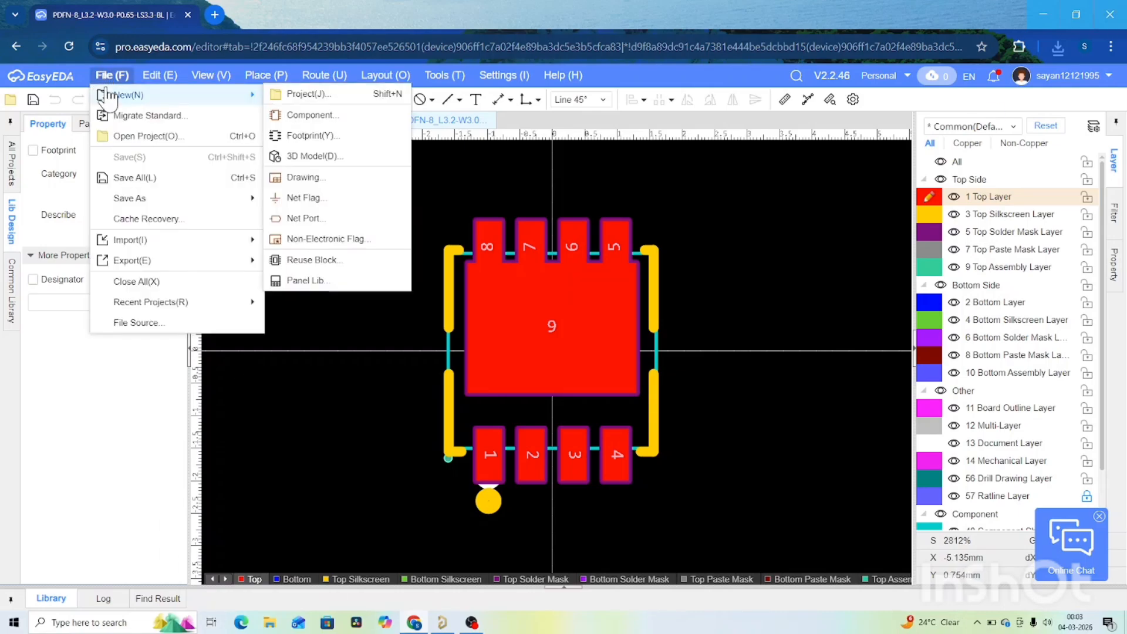
pyautogui.moveTo(165, 269)
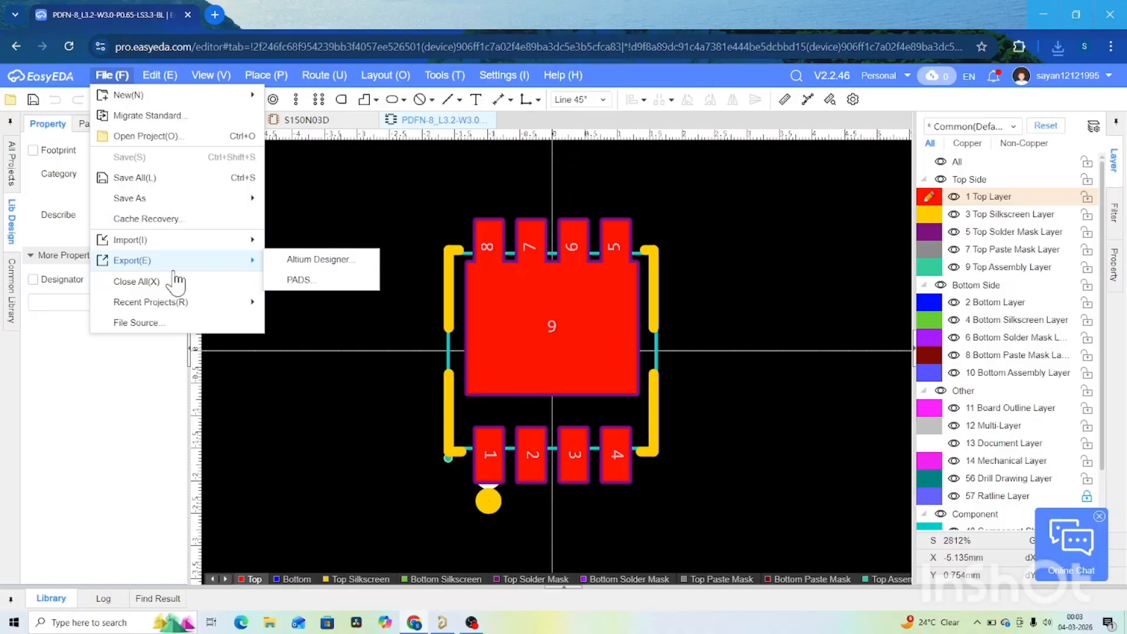
pyautogui.click(332, 258)
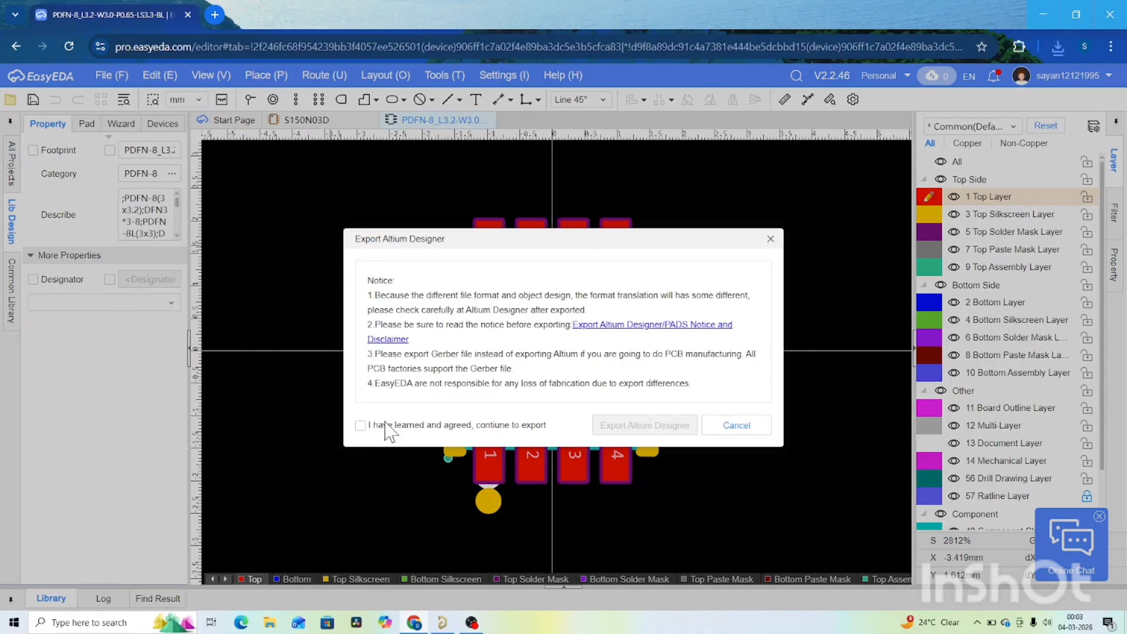
pyautogui.click(362, 425)
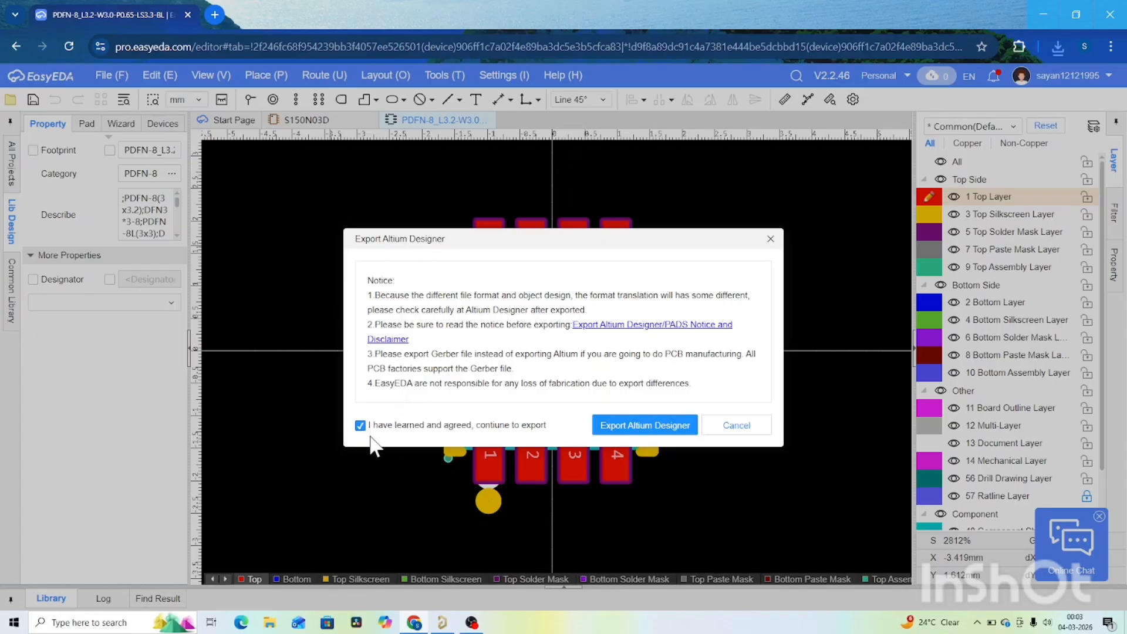
pyautogui.click(628, 434)
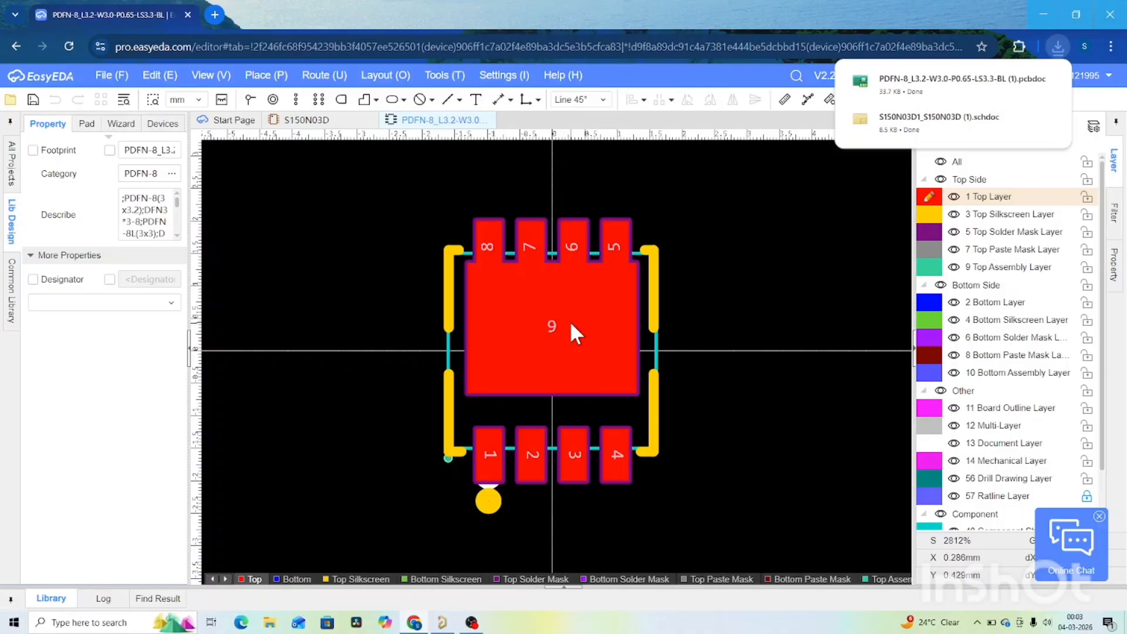
# Switch to Altium Designer and open the exported schematic S150N03D1_S150N03D (1).schdoc from the Downloads folder.
pyautogui.click(1118, 13)
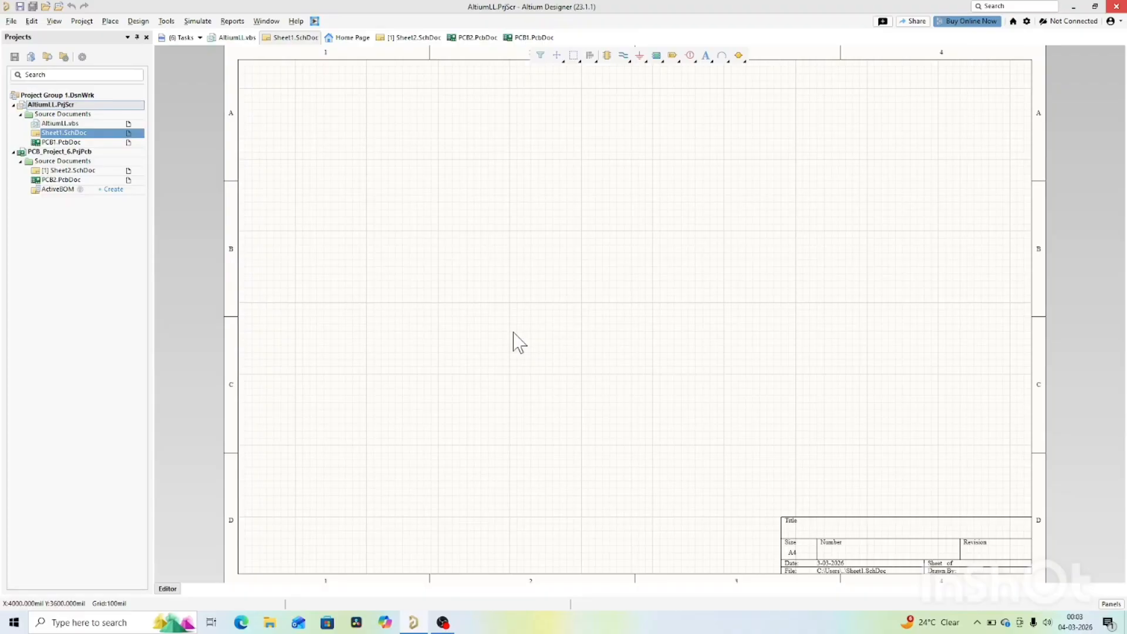
pyautogui.click(12, 21)
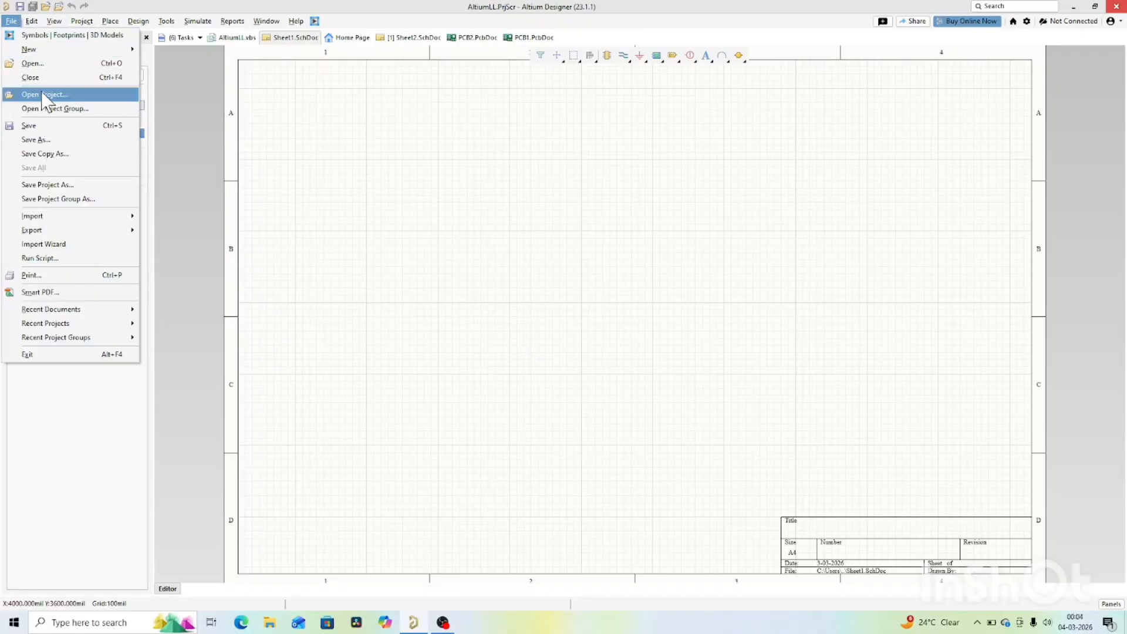
pyautogui.click(38, 67)
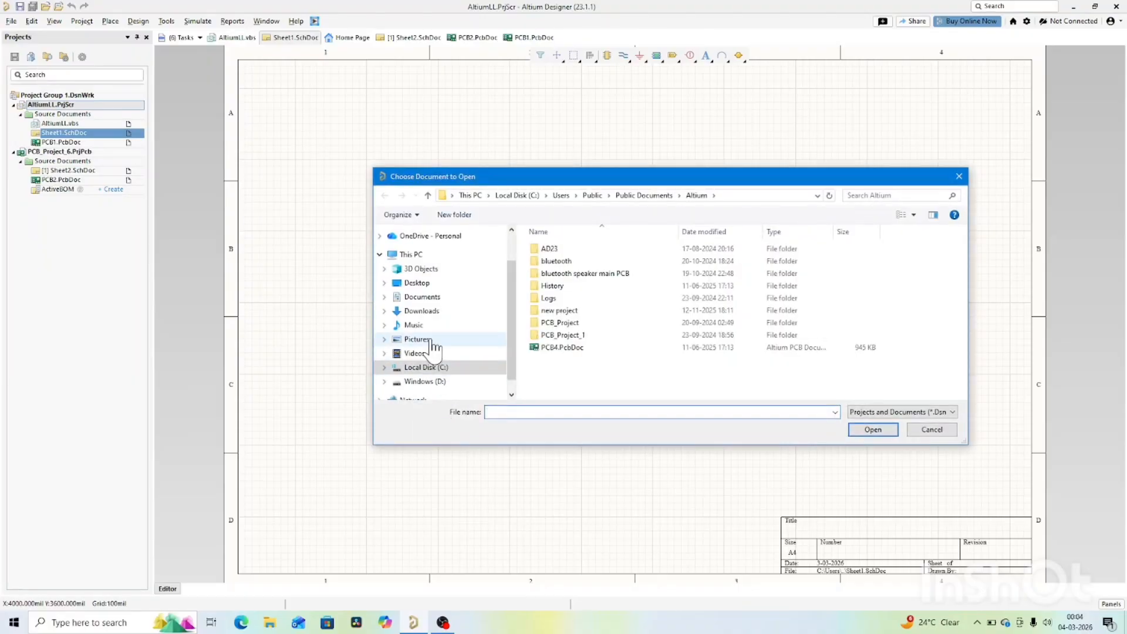
pyautogui.click(424, 316)
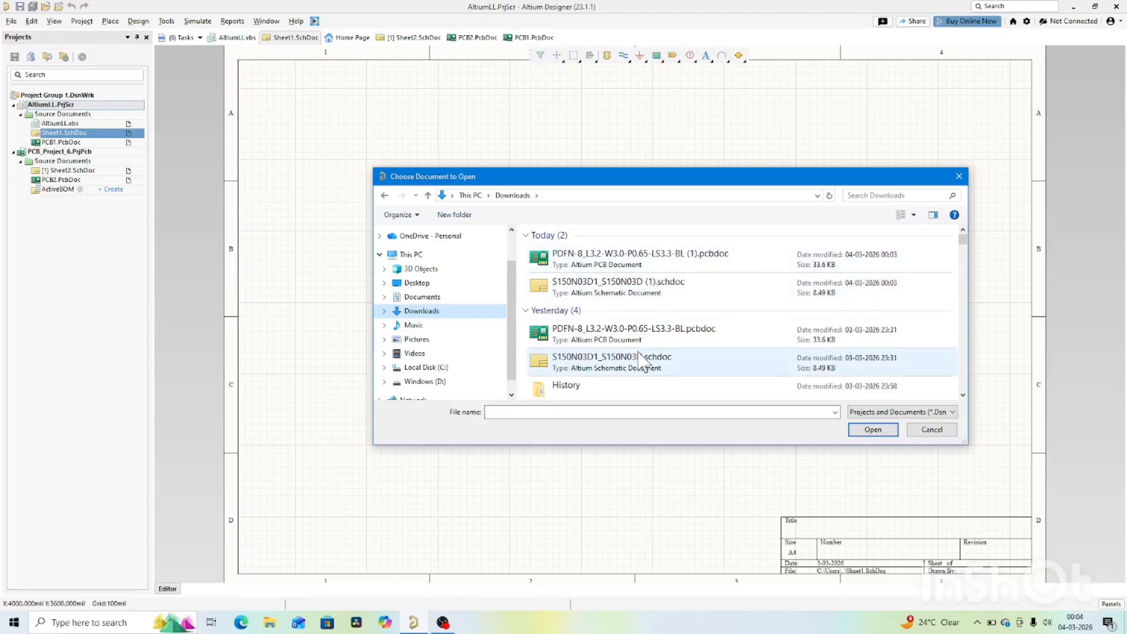
pyautogui.click(597, 299)
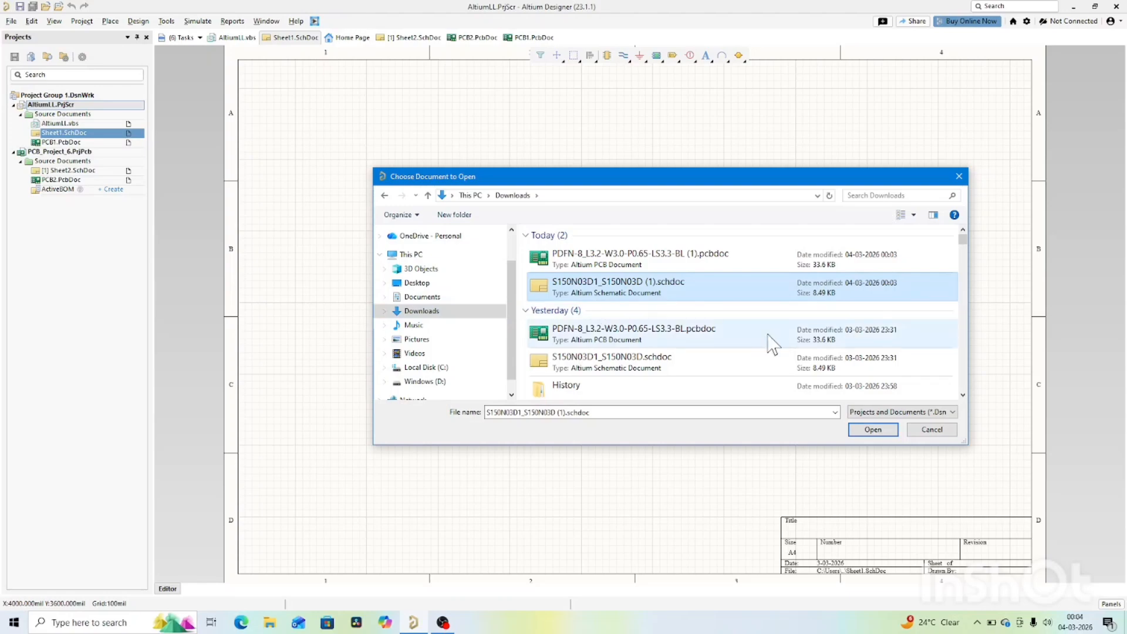
pyautogui.click(864, 431)
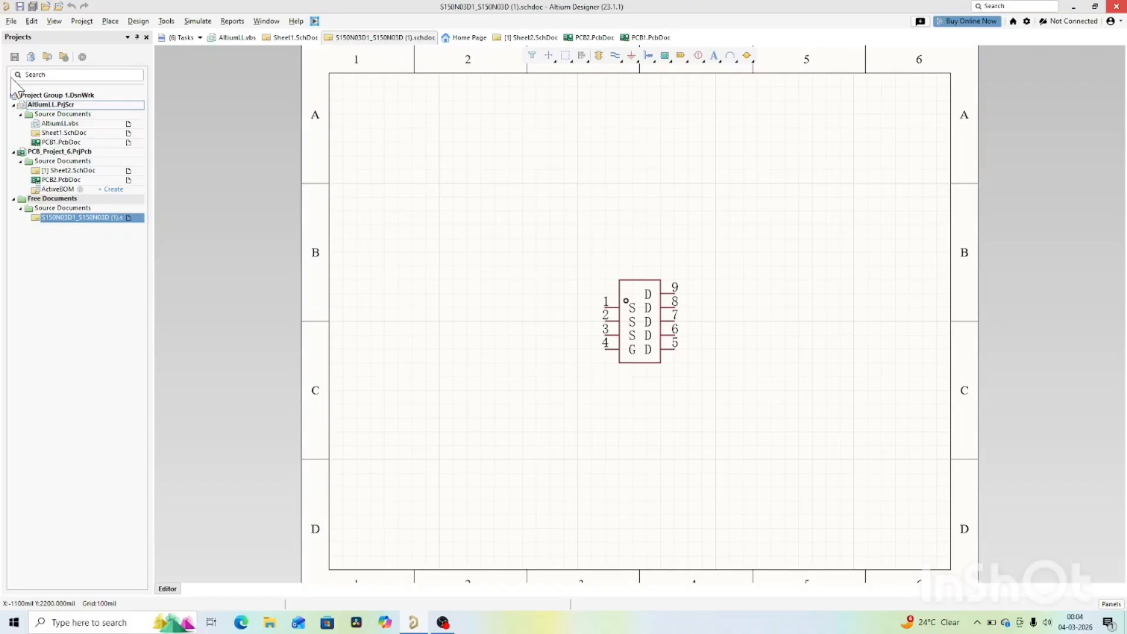
# Open the exported footprint file PDFN-8_L3.2-W3.0-P0.65-LS3.3-BL (1).pcbdoc from the Downloads folder and look over the footprint.
pyautogui.click(10, 22)
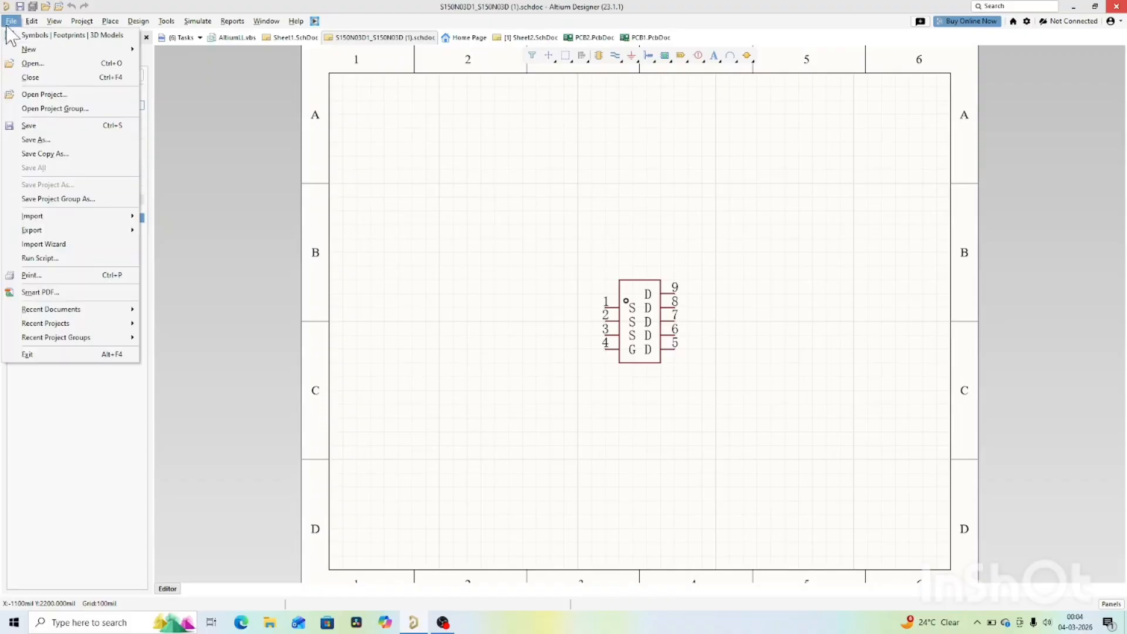
pyautogui.click(35, 63)
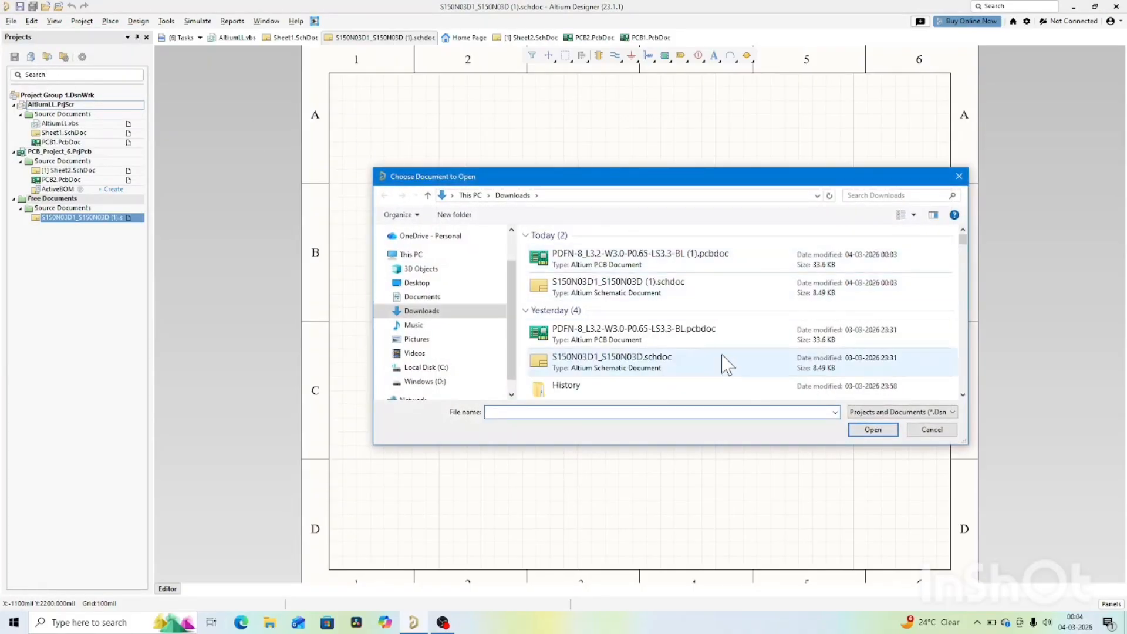
pyautogui.click(601, 262)
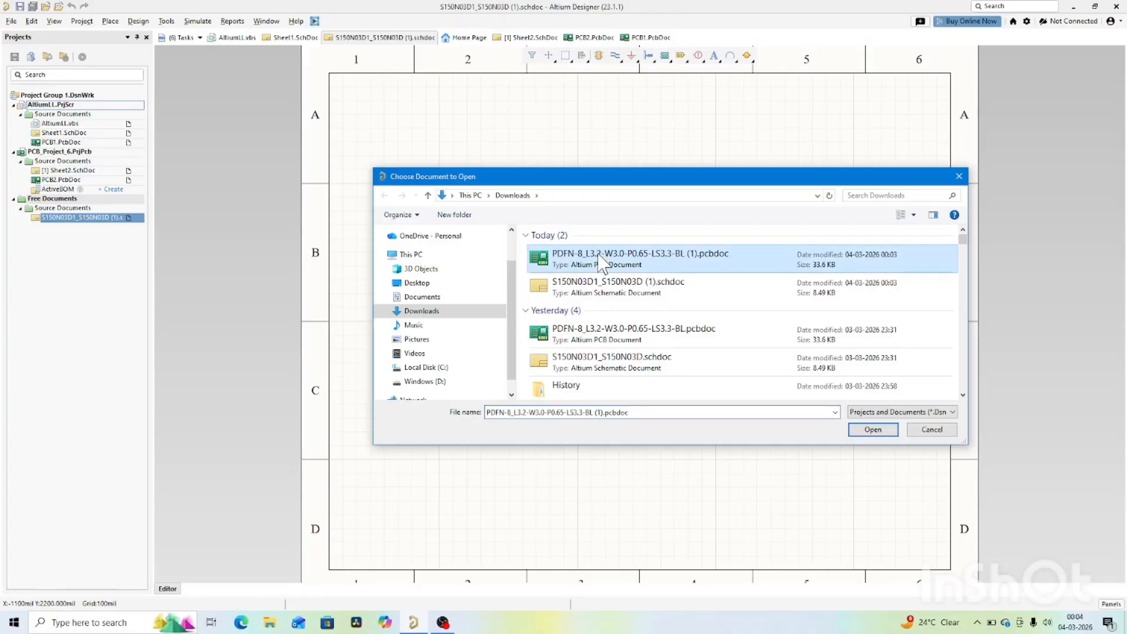
pyautogui.click(861, 431)
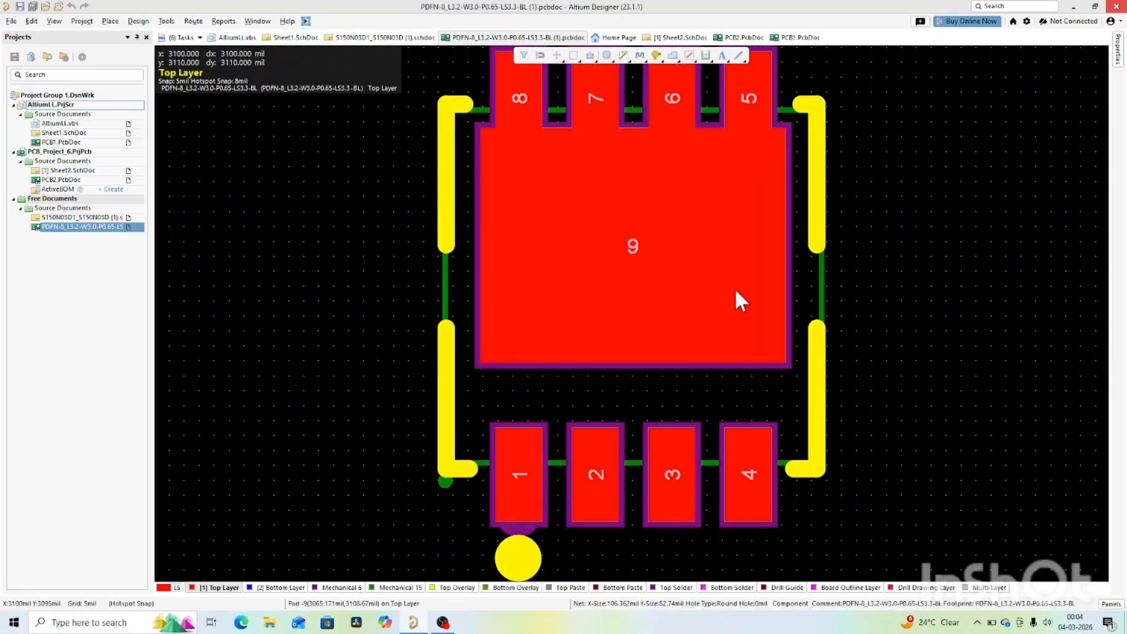
pyautogui.click(57, 217)
pyautogui.click(75, 226)
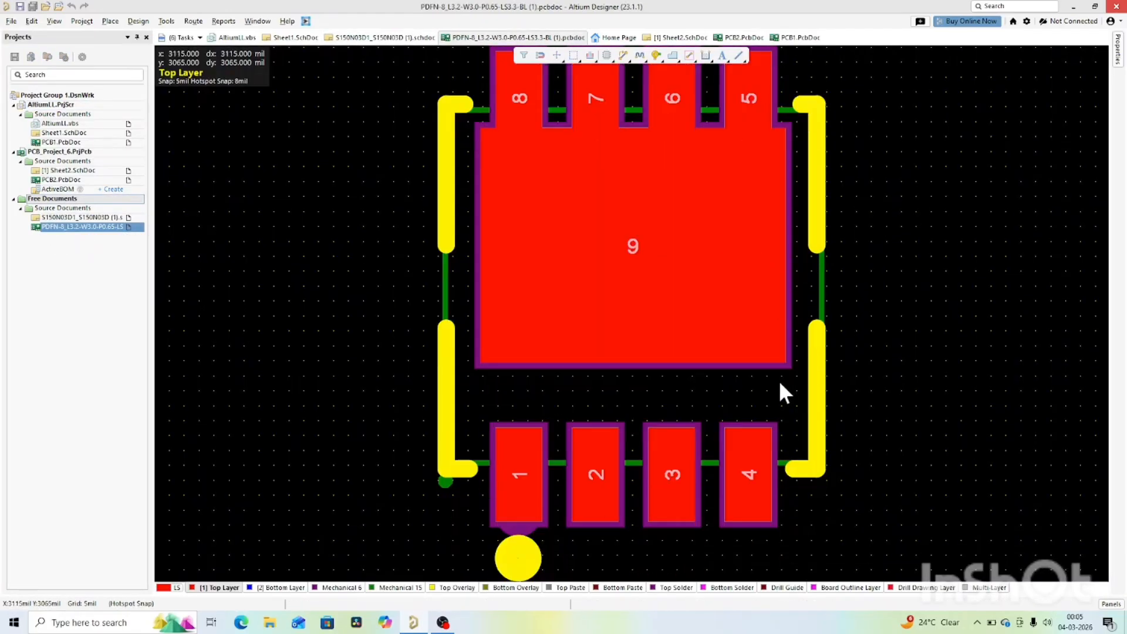
pyautogui.scroll(1, 780, 383)
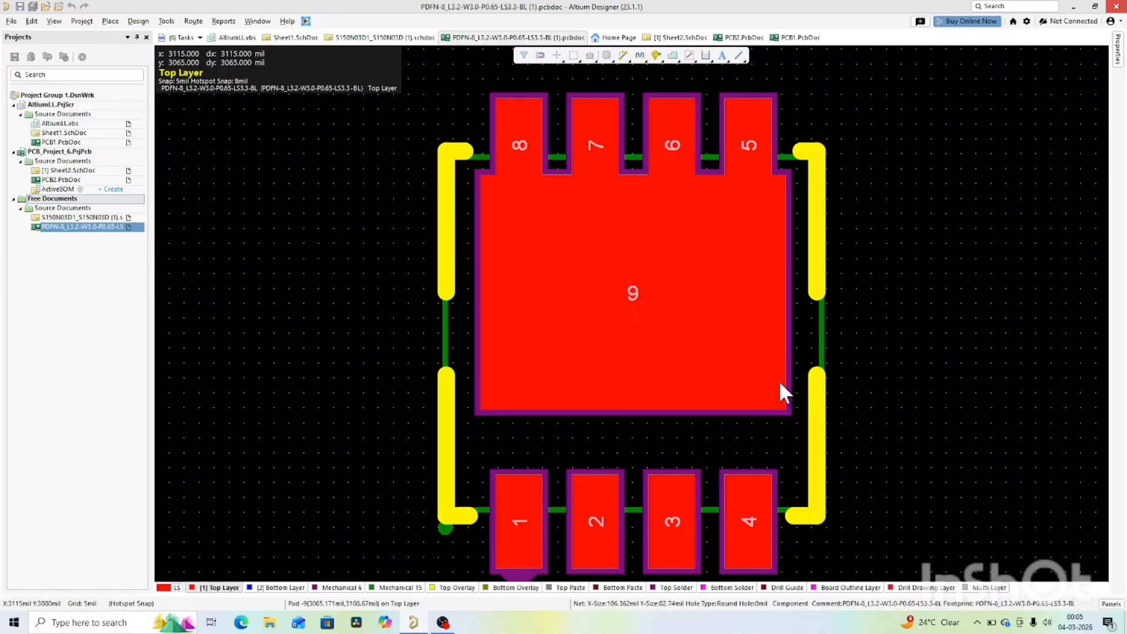
pyautogui.scroll(-1, 780, 383)
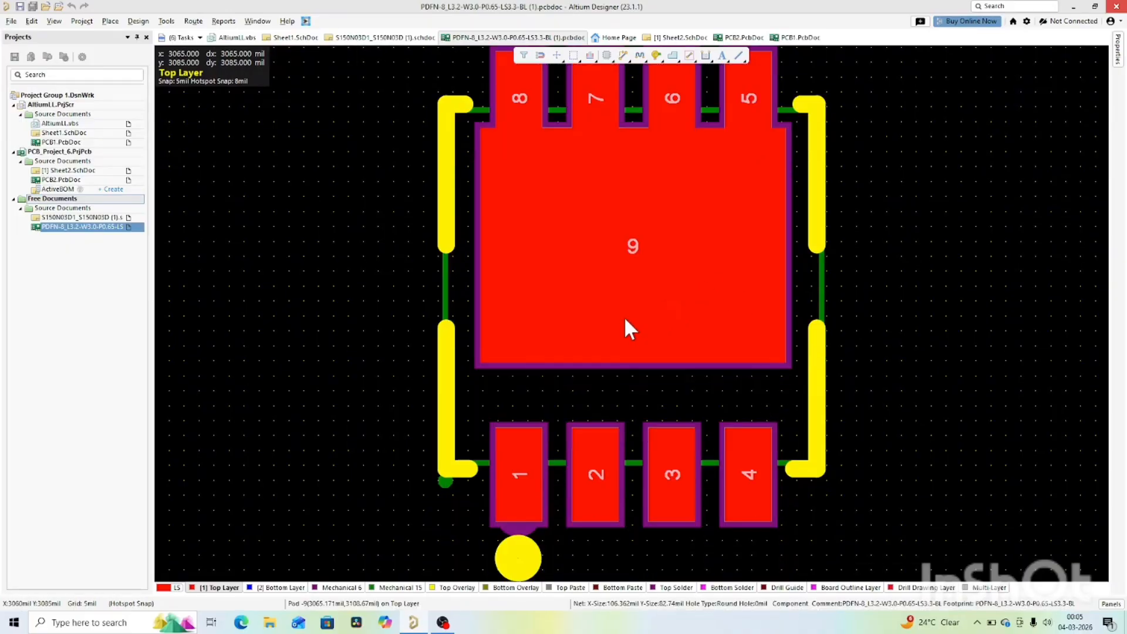
# Make a schematic library from the S150N03D1_S150N03D (1).schdoc document.
pyautogui.click(81, 218)
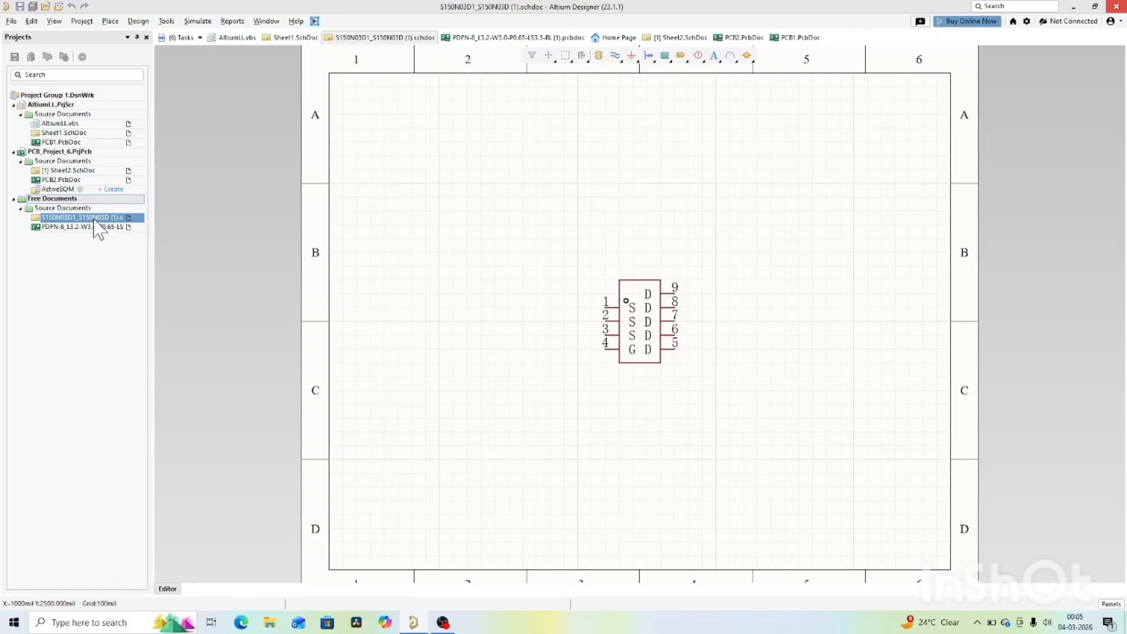
pyautogui.click(139, 24)
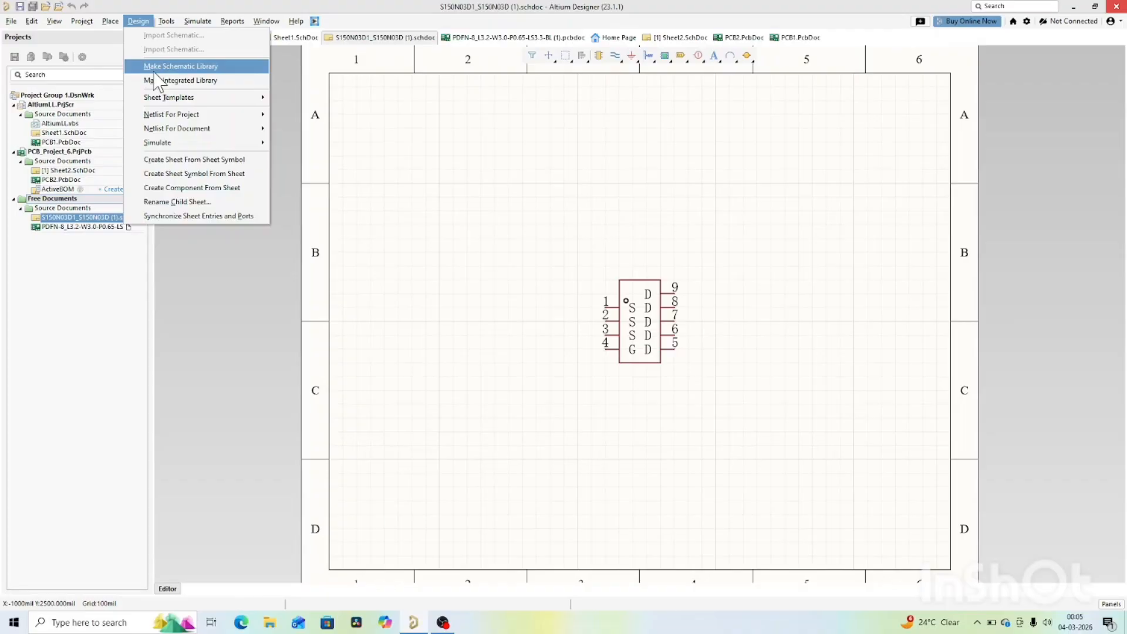
pyautogui.click(177, 67)
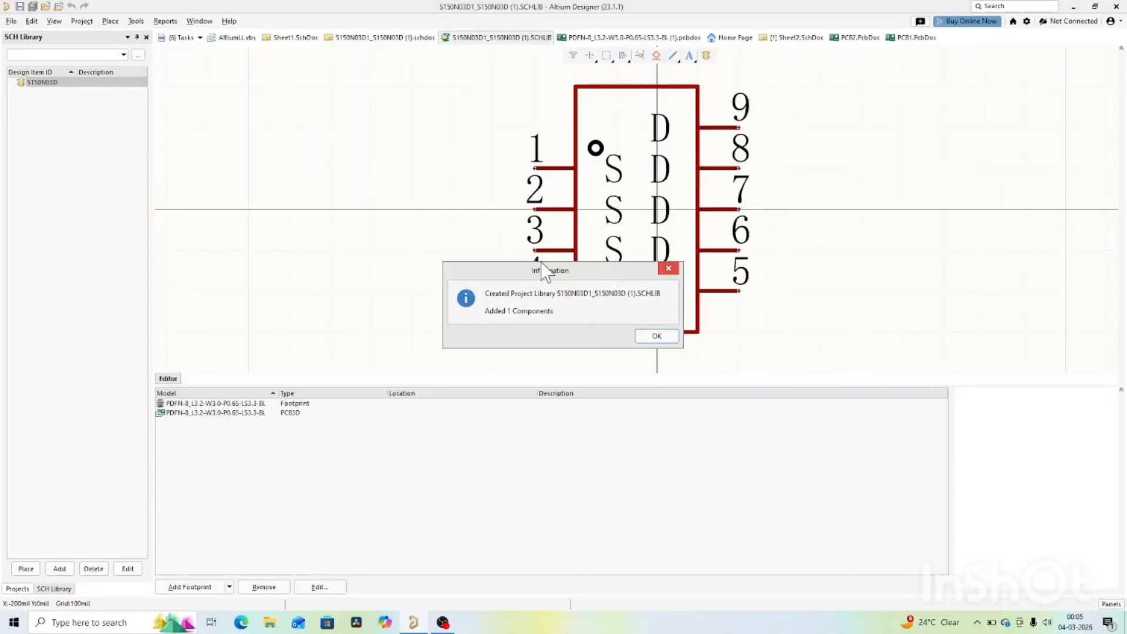
pyautogui.click(668, 338)
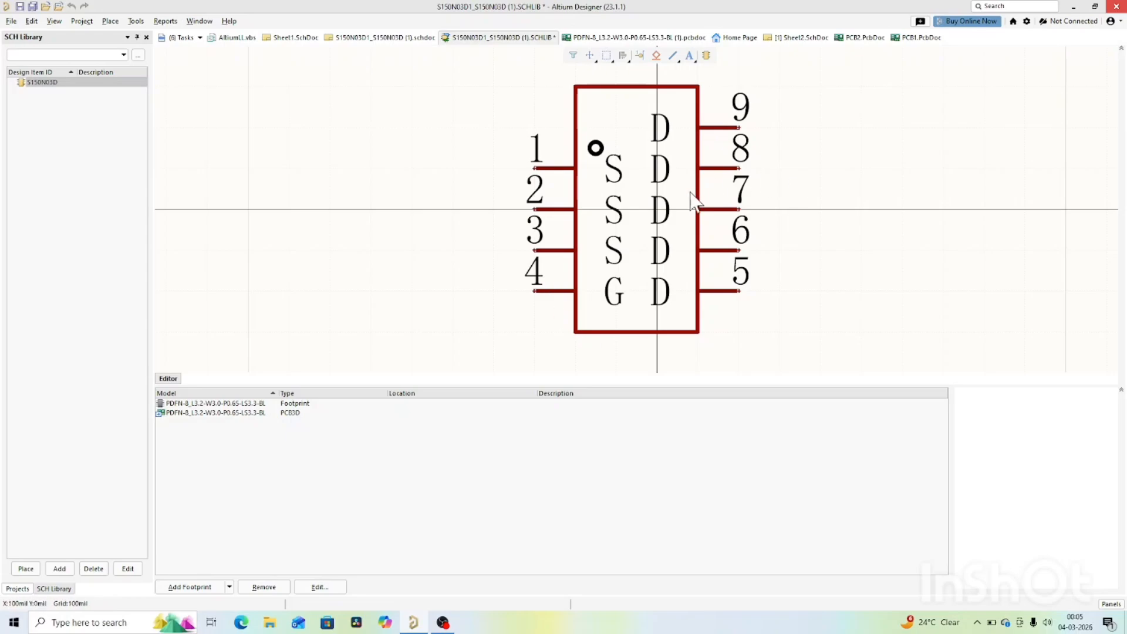
# Show the project documents and save the new schematic library as S150N03D1_S150N03D (1).SCHLIB in Downloads.
pyautogui.click(1111, 604)
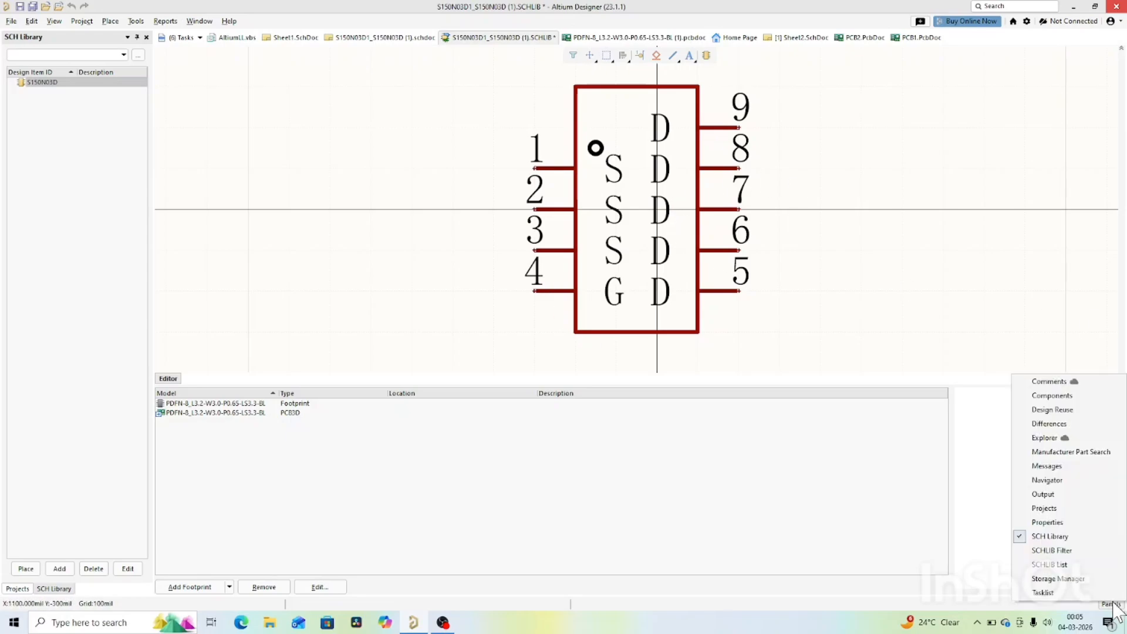
pyautogui.click(1064, 509)
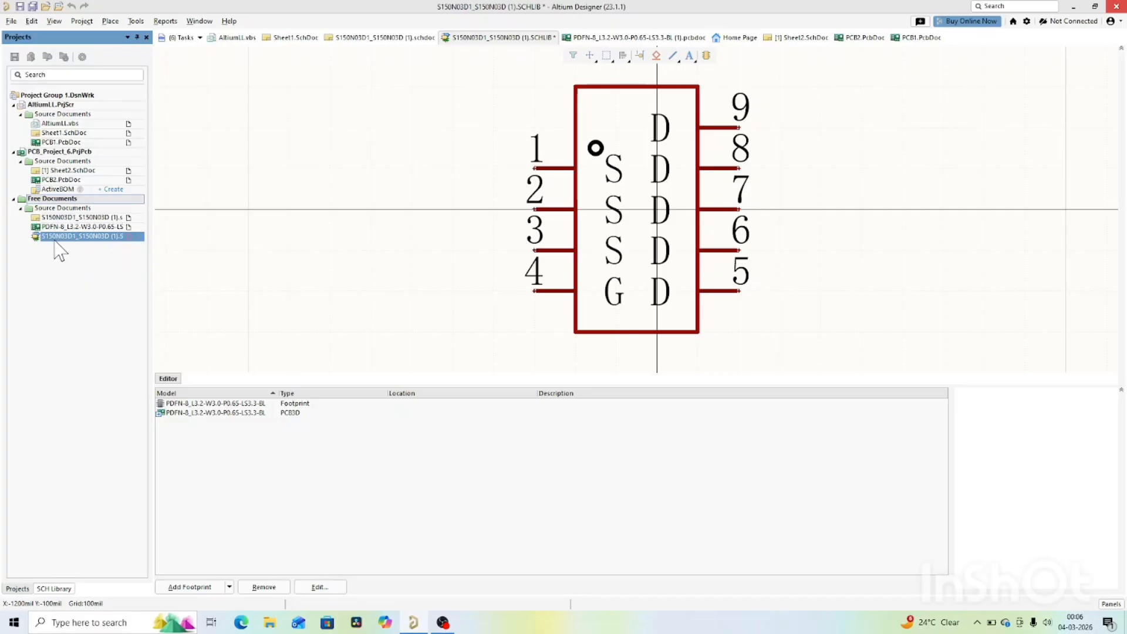
pyautogui.rightClick(89, 237)
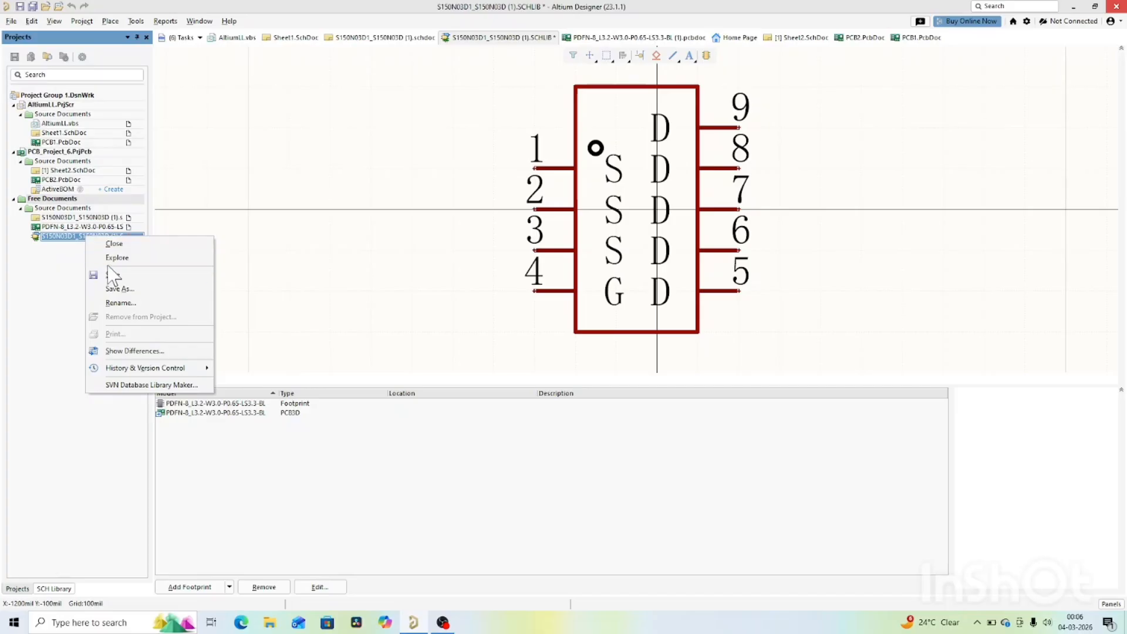
pyautogui.click(120, 288)
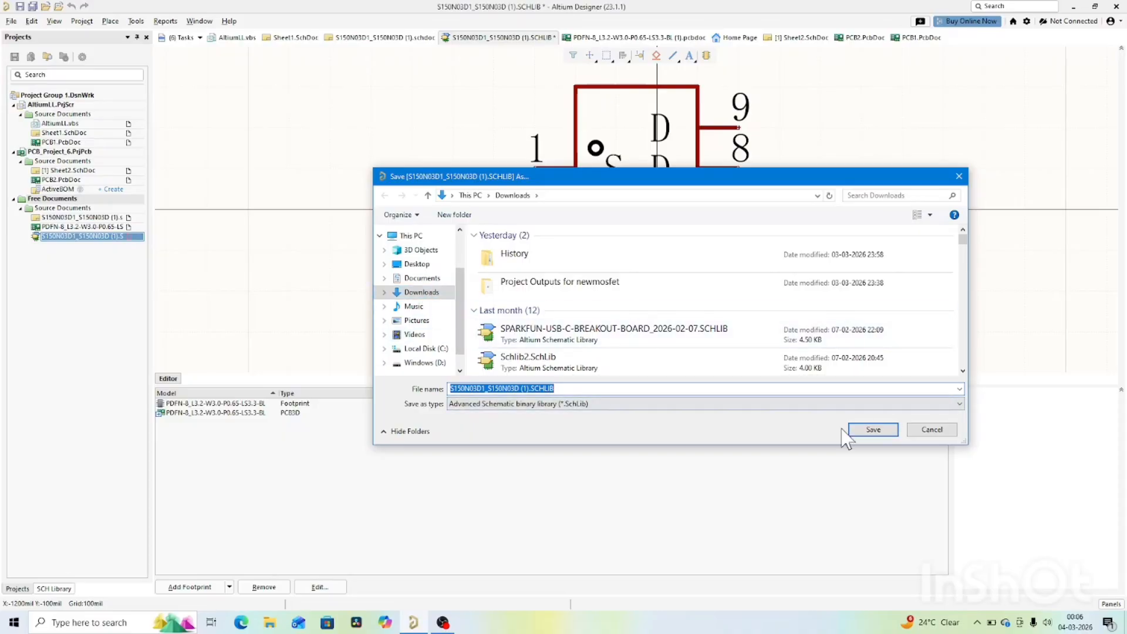
pyautogui.click(880, 433)
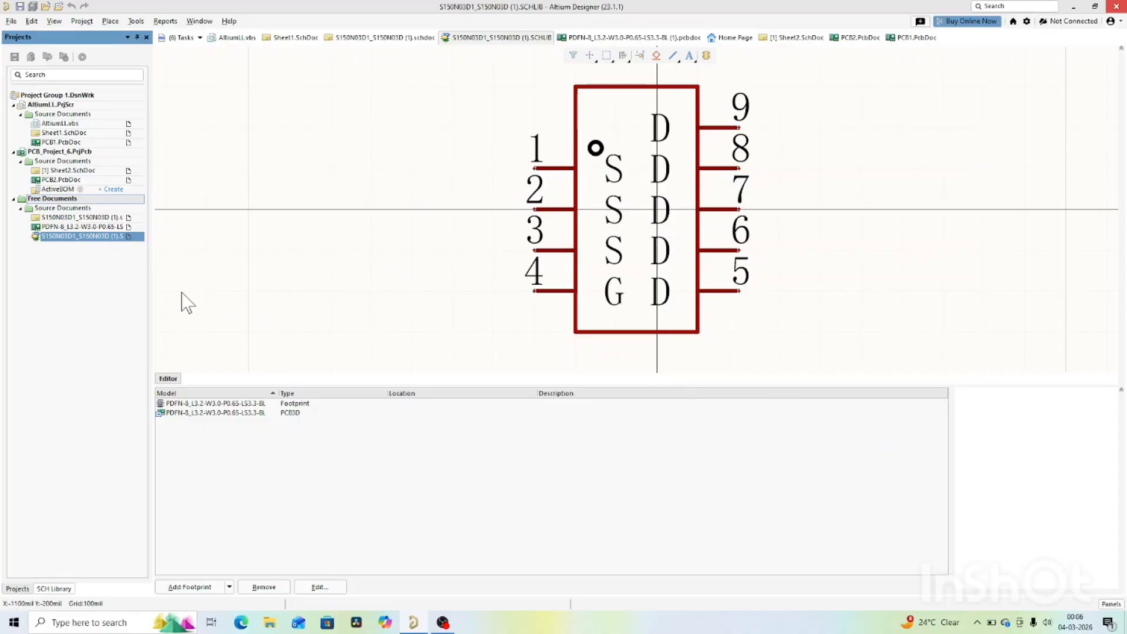
# Make a PCB library from the PDFN-8 footprint document and save it.
pyautogui.doubleClick(75, 227)
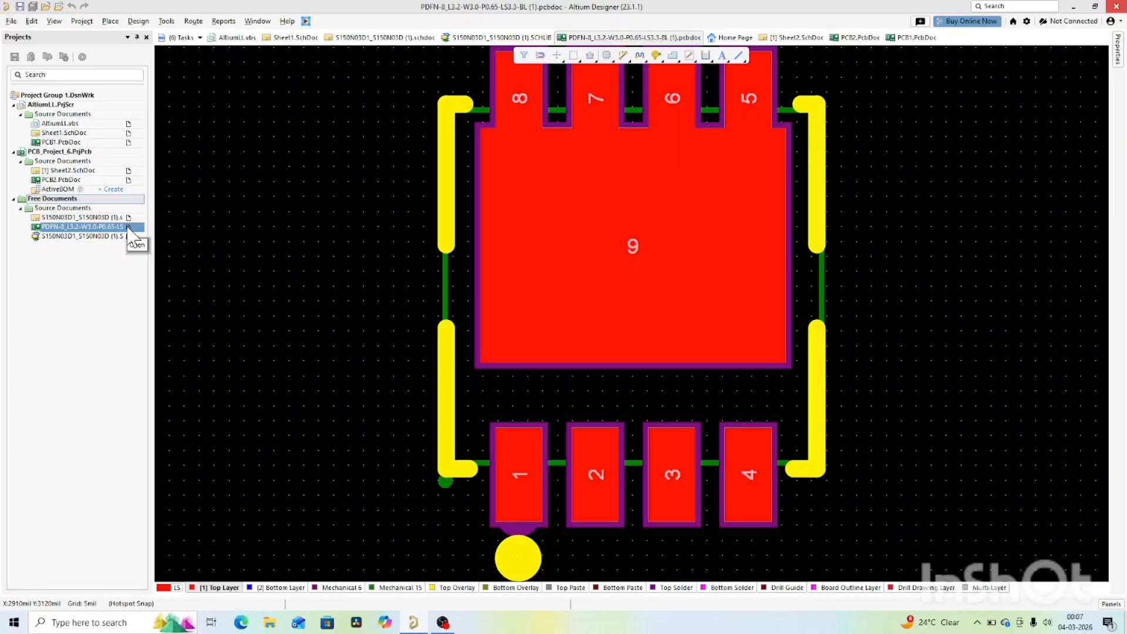
pyautogui.click(139, 21)
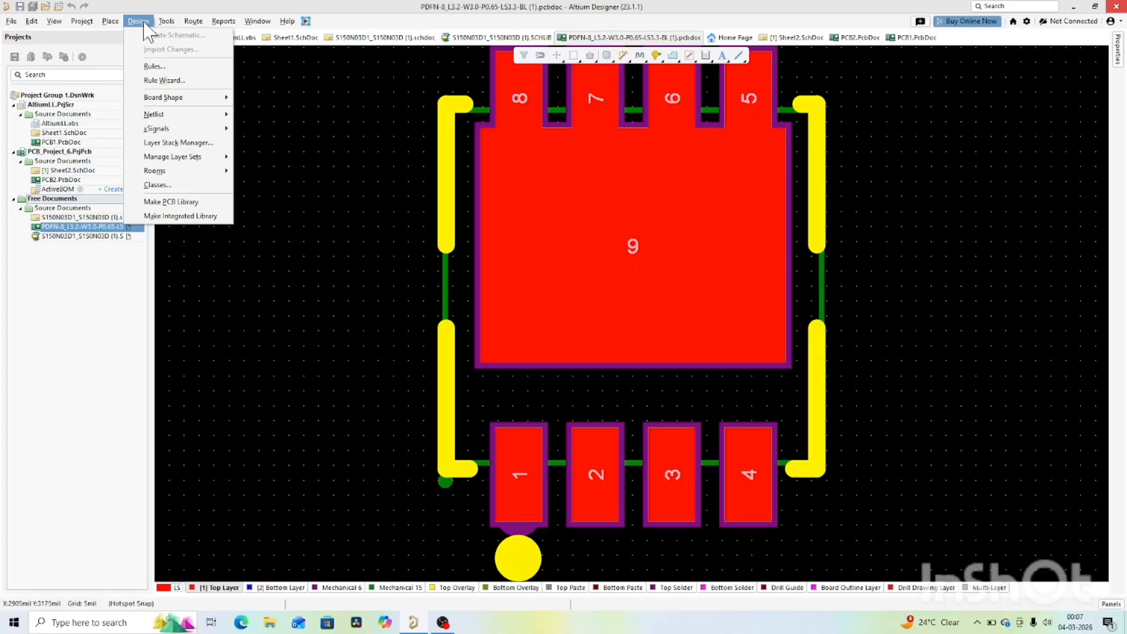
pyautogui.click(181, 203)
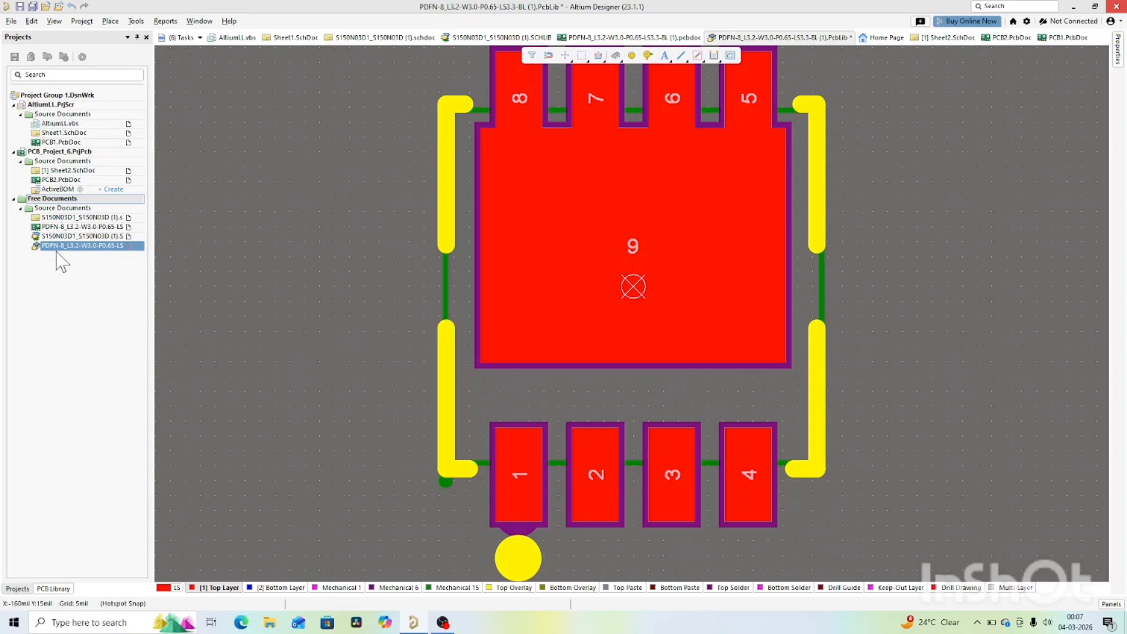
pyautogui.rightClick(106, 253)
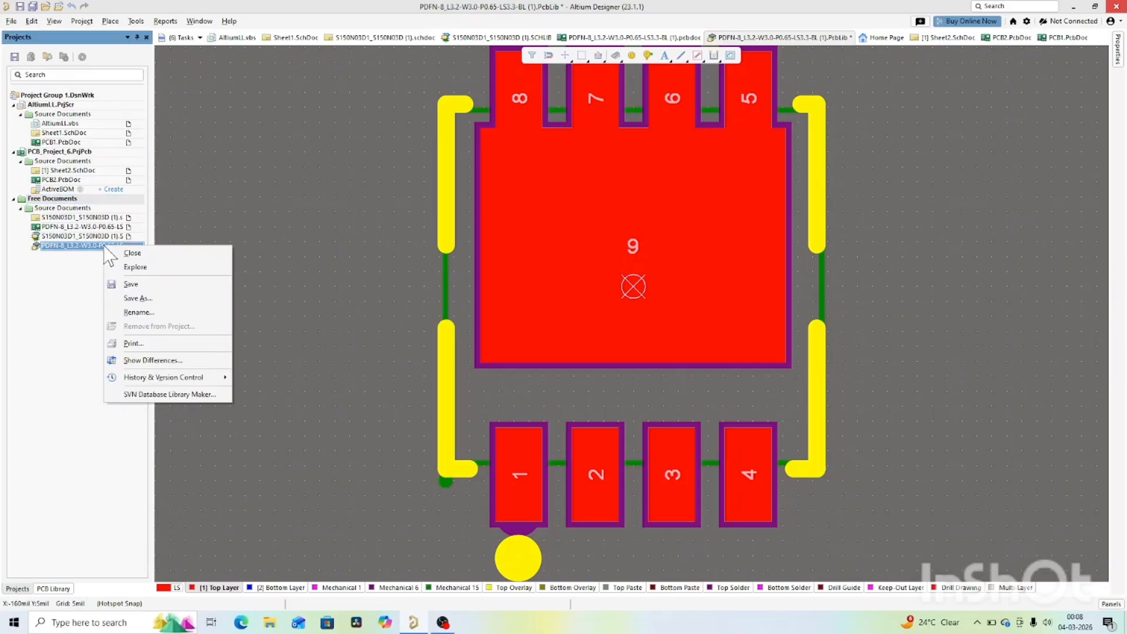
pyautogui.click(147, 284)
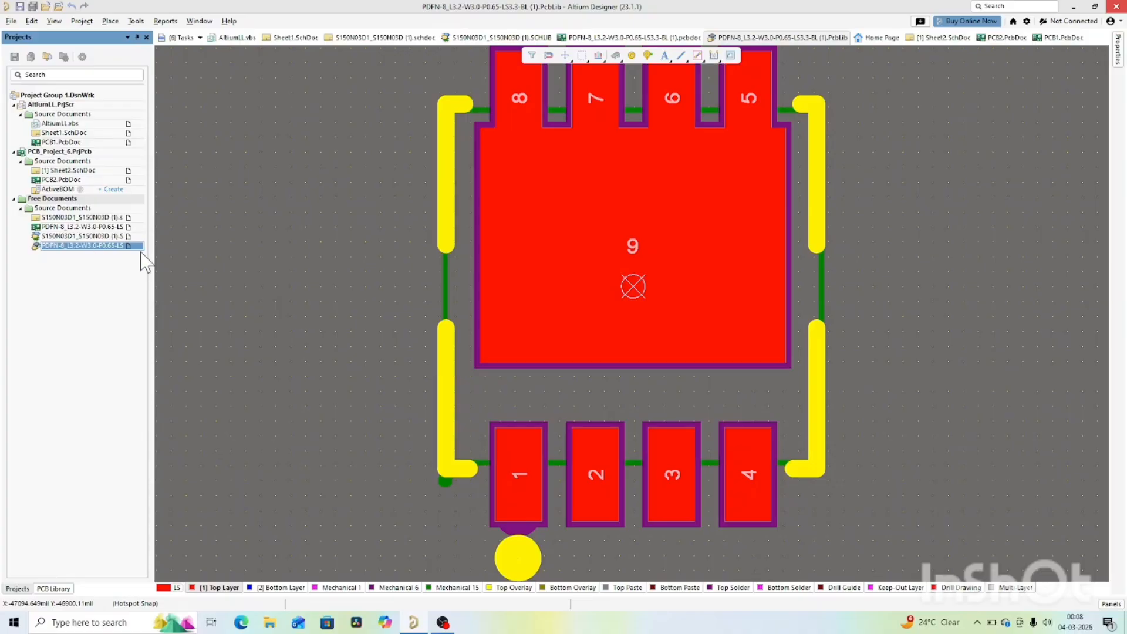
# Create a file-based integrated library and move the PDFN-8 PCB library and the S150N03D1 schematic library into it.
pyautogui.click(11, 21)
pyautogui.moveTo(29, 50)
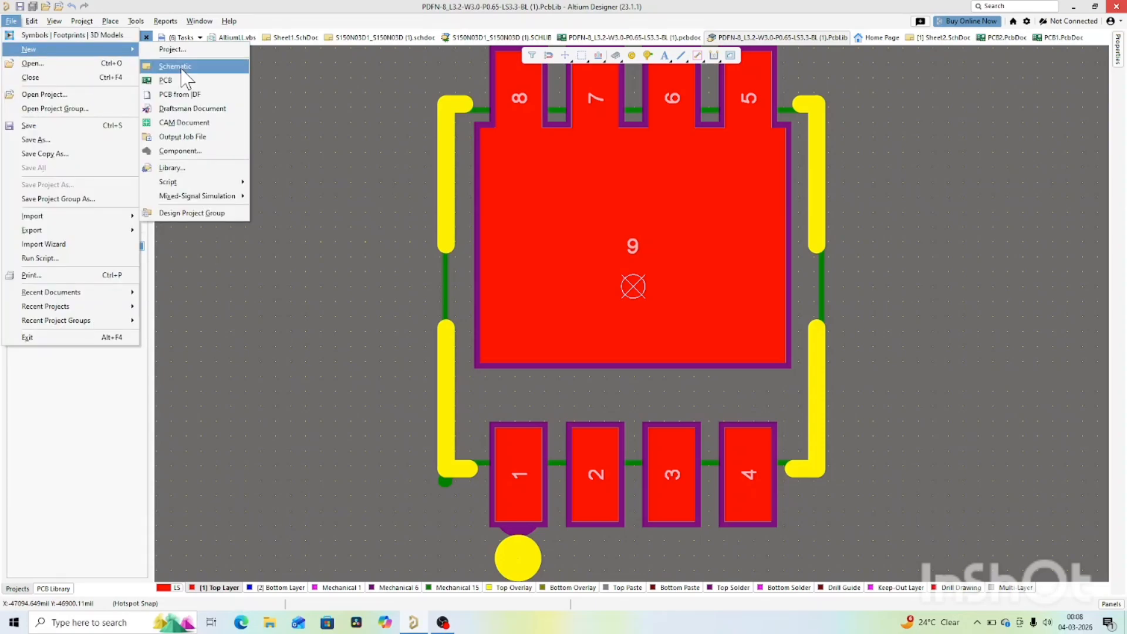
pyautogui.click(172, 168)
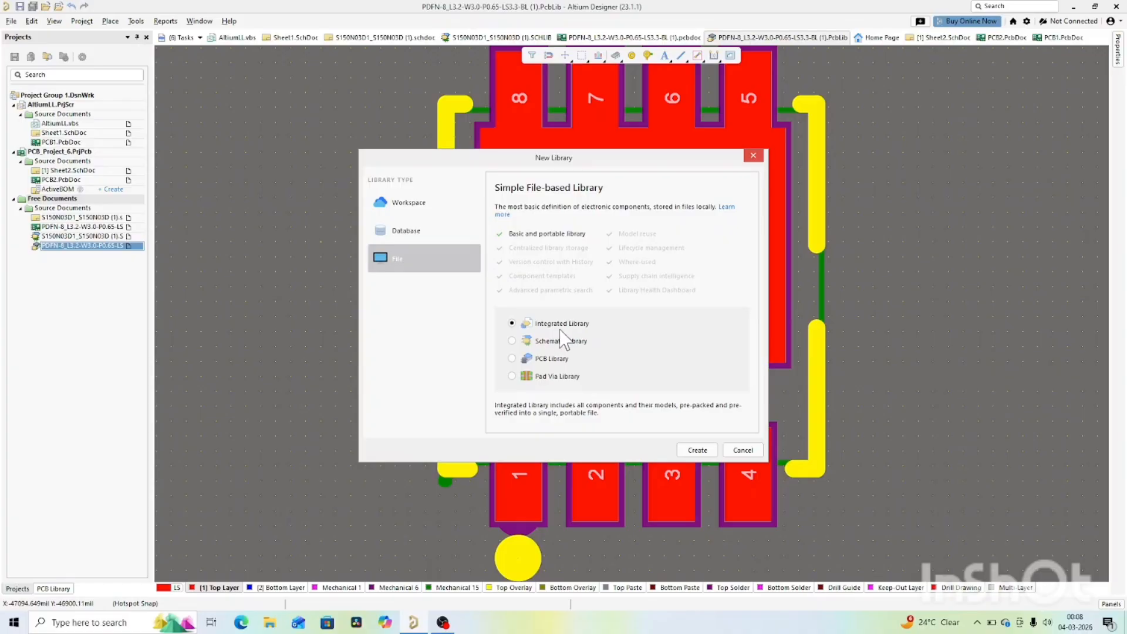
pyautogui.click(692, 452)
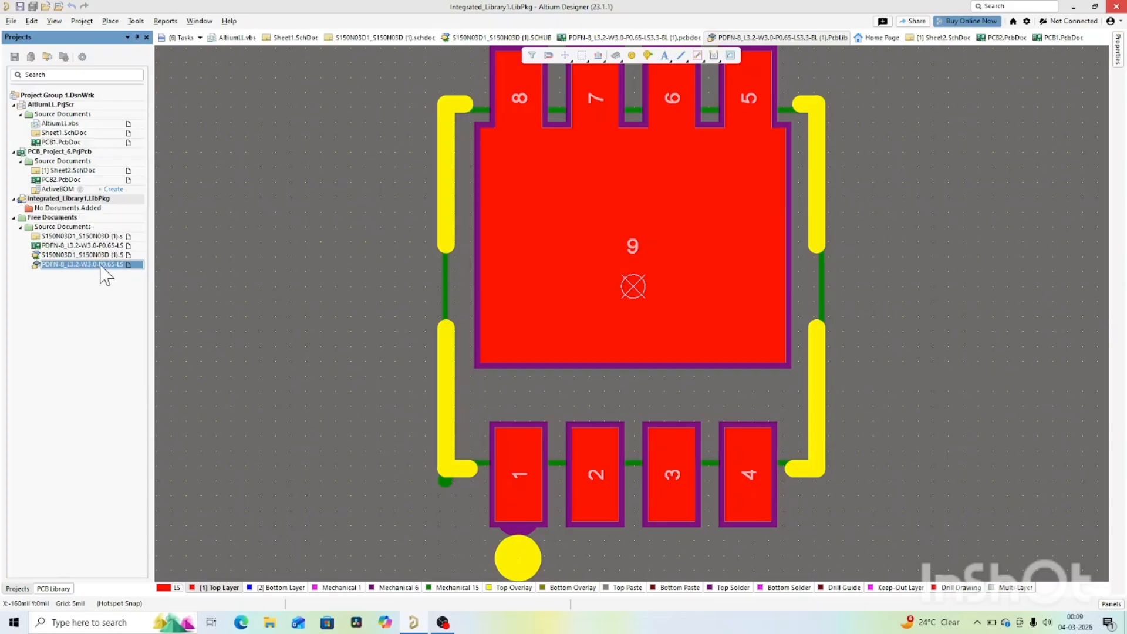
pyautogui.moveTo(82, 264); pyautogui.dragTo(73, 210)
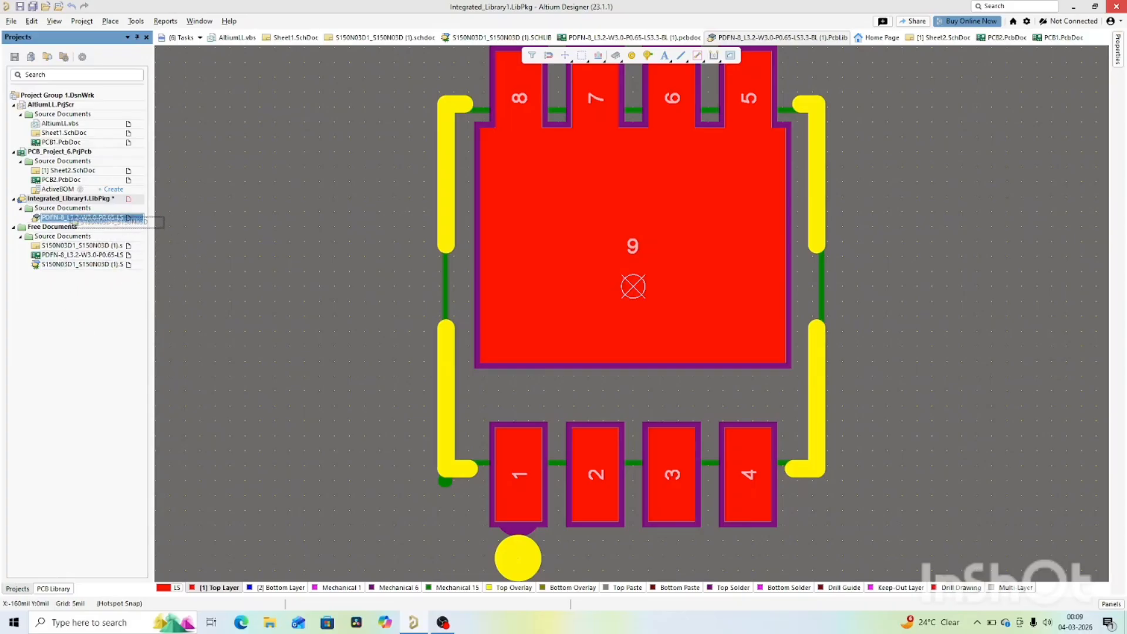
pyautogui.moveTo(50, 216); pyautogui.dragTo(50, 217)
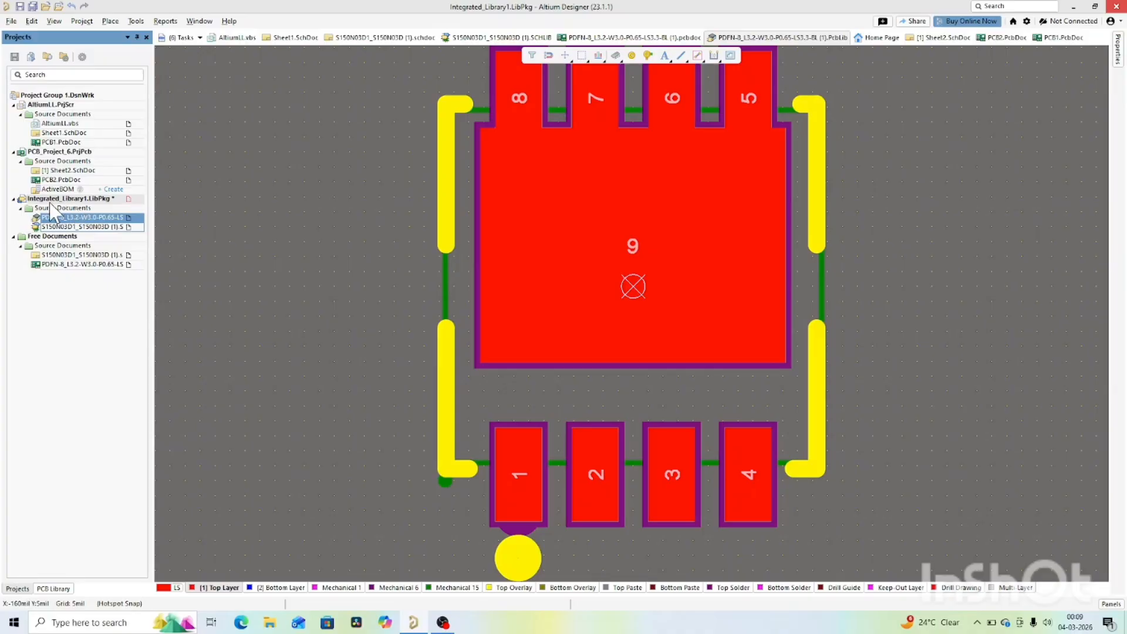
# Save the integrated library package as DOWNLOADED MOSFET.LibPkg in the Downloads folder.
pyautogui.rightClick(81, 200)
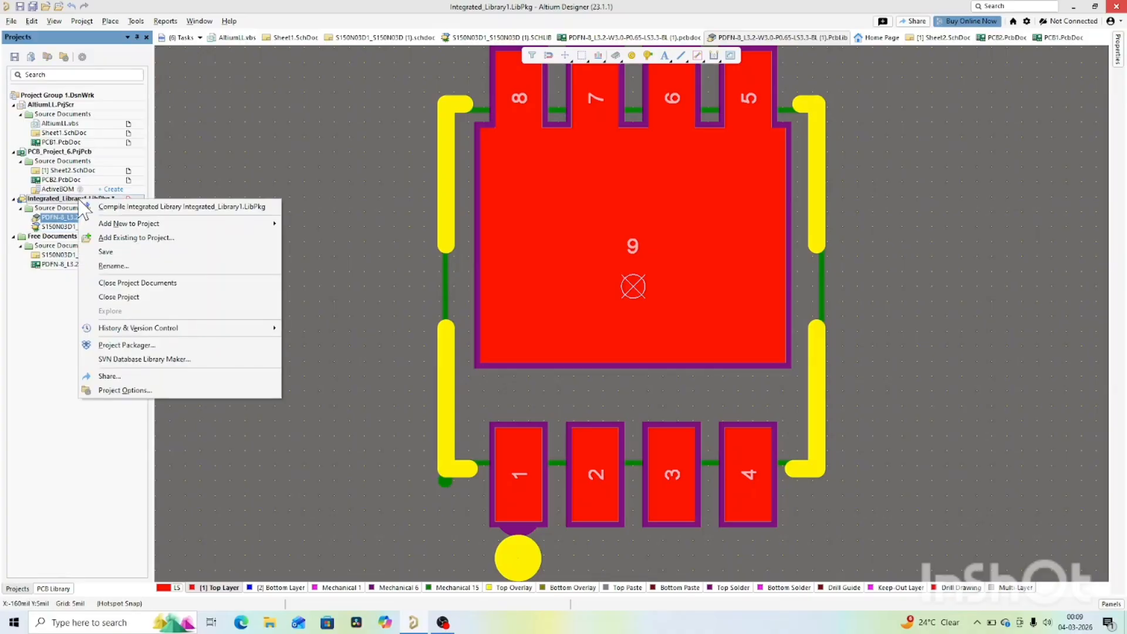
pyautogui.click(108, 253)
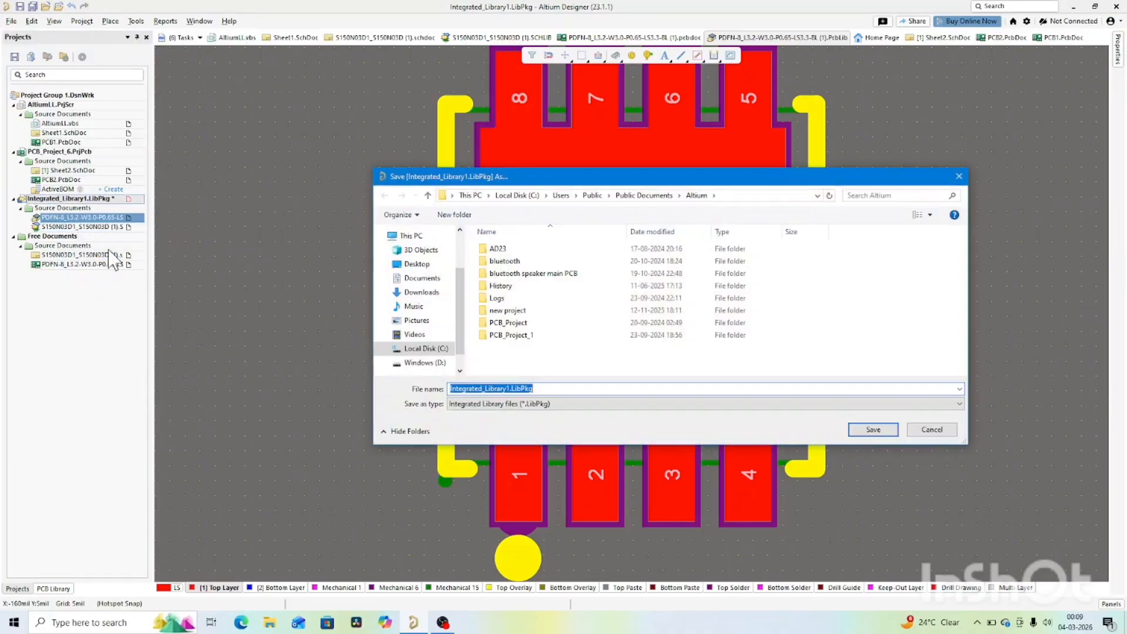
pyautogui.click(514, 389)
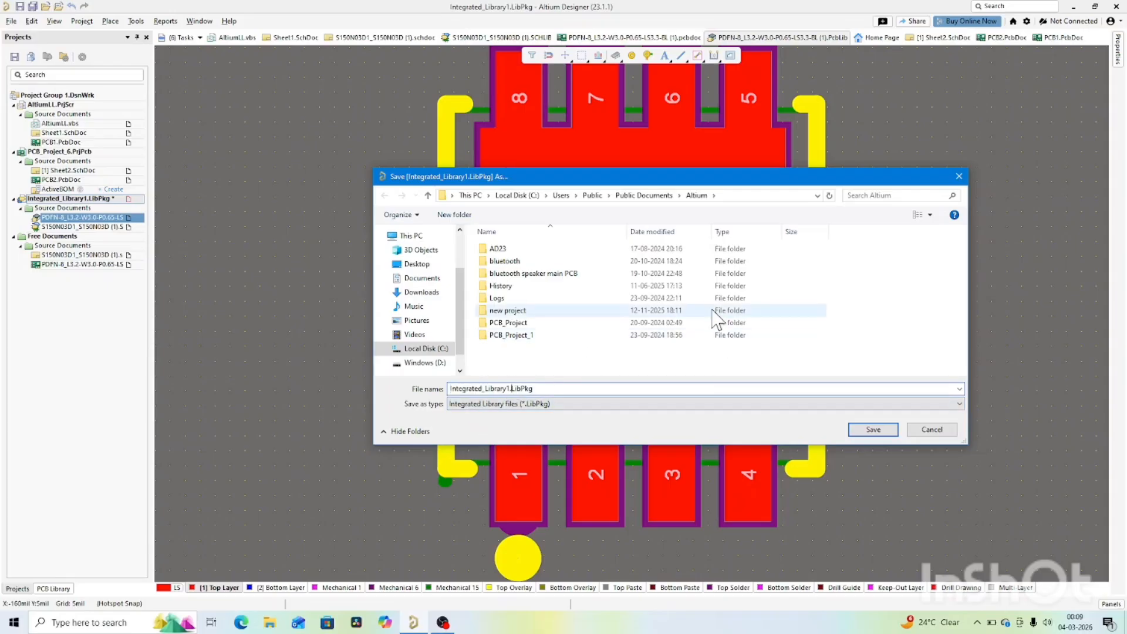
pyautogui.click(510, 388)
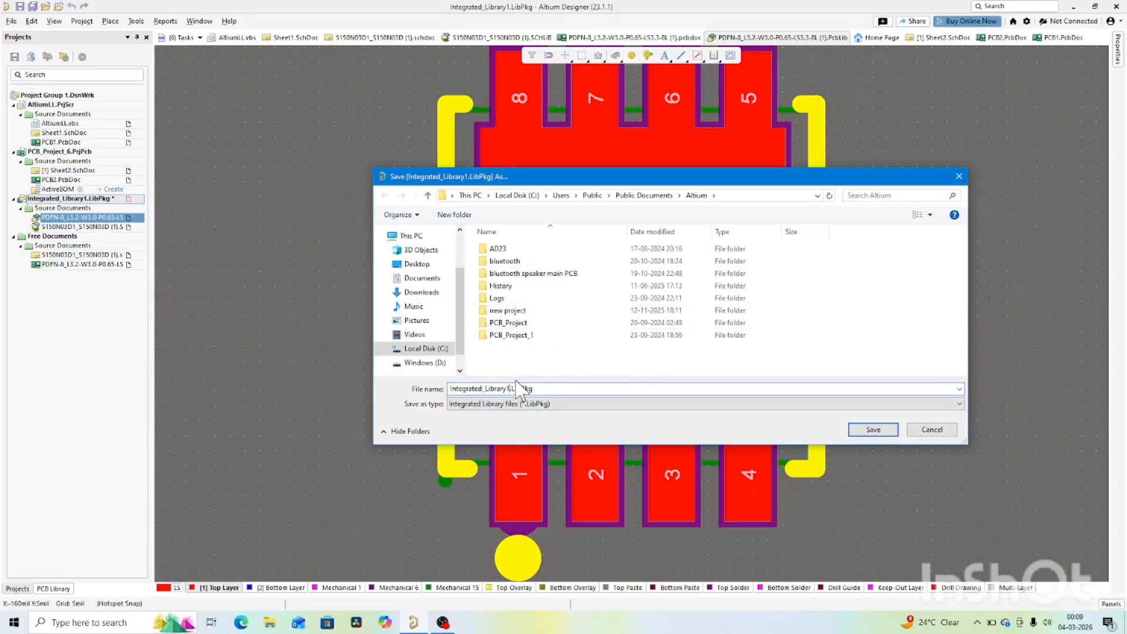
pyautogui.press('BackSpace')
pyautogui.press('BackSpace')
pyautogui.press('BackSpace')
pyautogui.press('BackSpace')
pyautogui.press('BackSpace')
pyautogui.press('BackSpace')
pyautogui.press('BackSpace')
pyautogui.press('BackSpace')
pyautogui.press('BackSpace')
pyautogui.press('BackSpace')
pyautogui.press('BackSpace')
pyautogui.press('BackSpace')
pyautogui.press('BackSpace')
pyautogui.press('BackSpace')
pyautogui.press('BackSpace')
pyautogui.press('BackSpace')
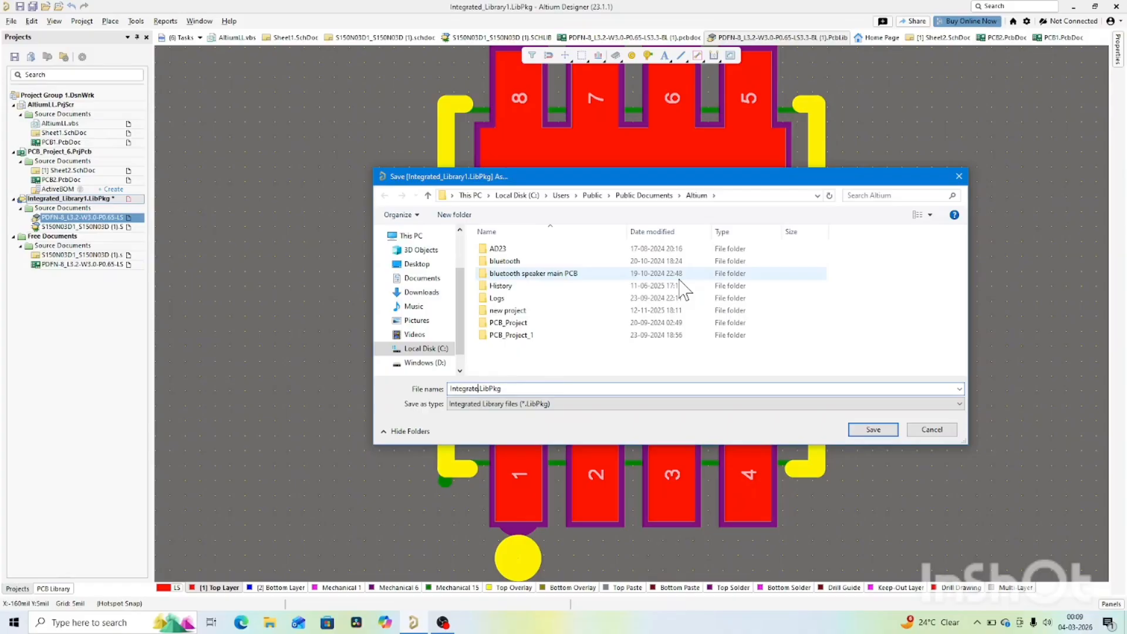
pyautogui.press('BackSpace')
pyautogui.press('BackSpace')
pyautogui.press('BackSpace')
pyautogui.write('DOWNLOADED MOSFET')
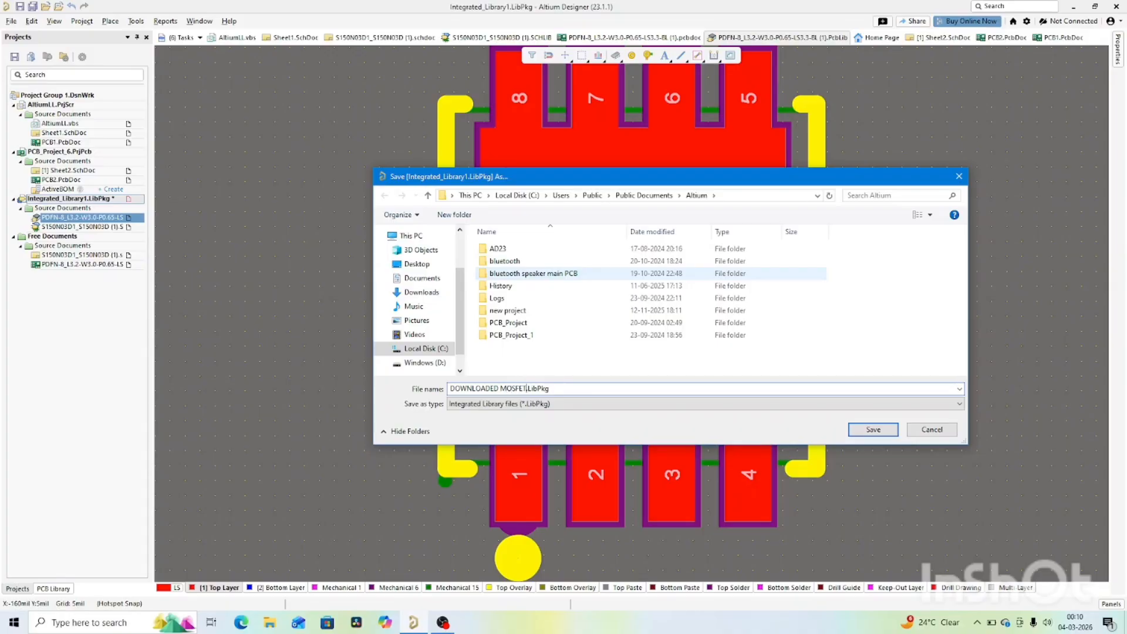
pyautogui.click(422, 292)
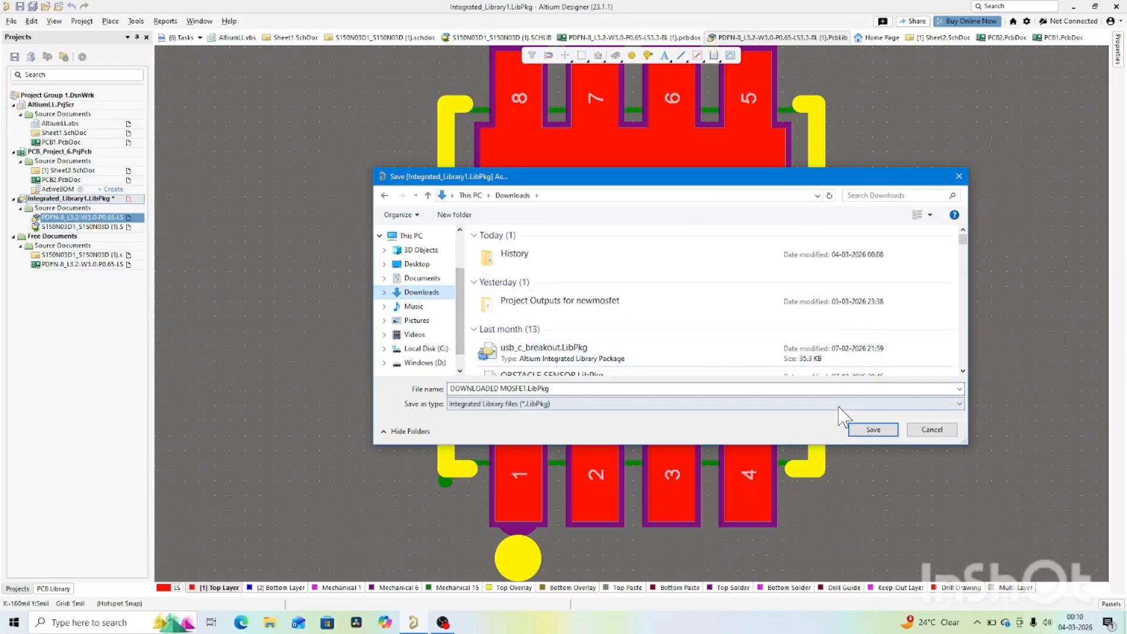
pyautogui.click(867, 429)
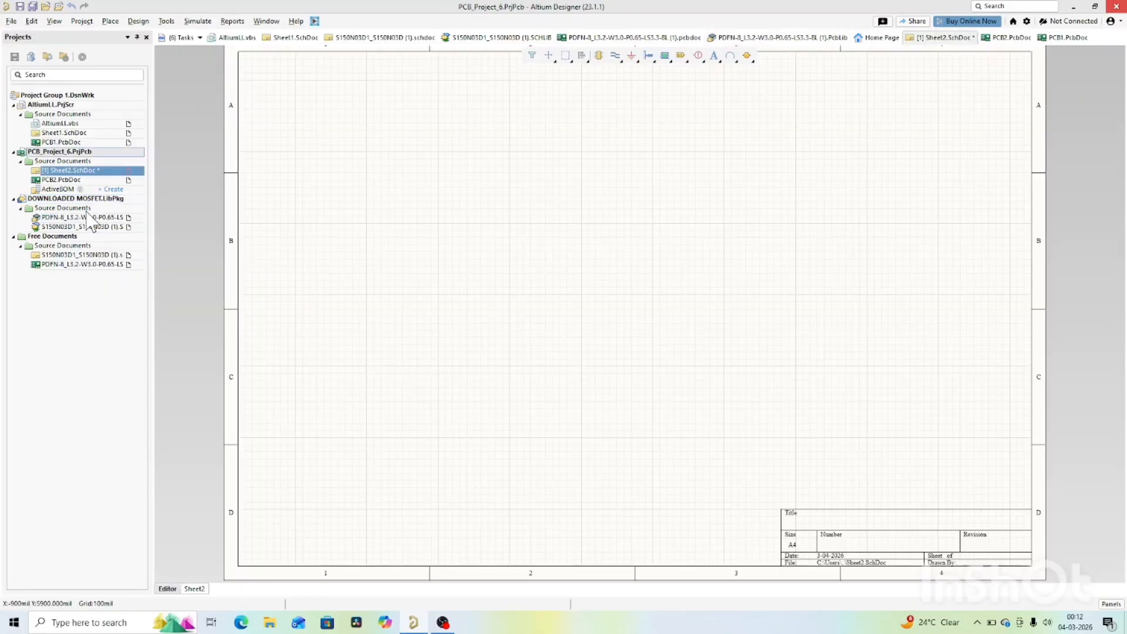
# Compile the DOWNLOADED MOSFET.LibPkg integrated library.
pyautogui.click(73, 200)
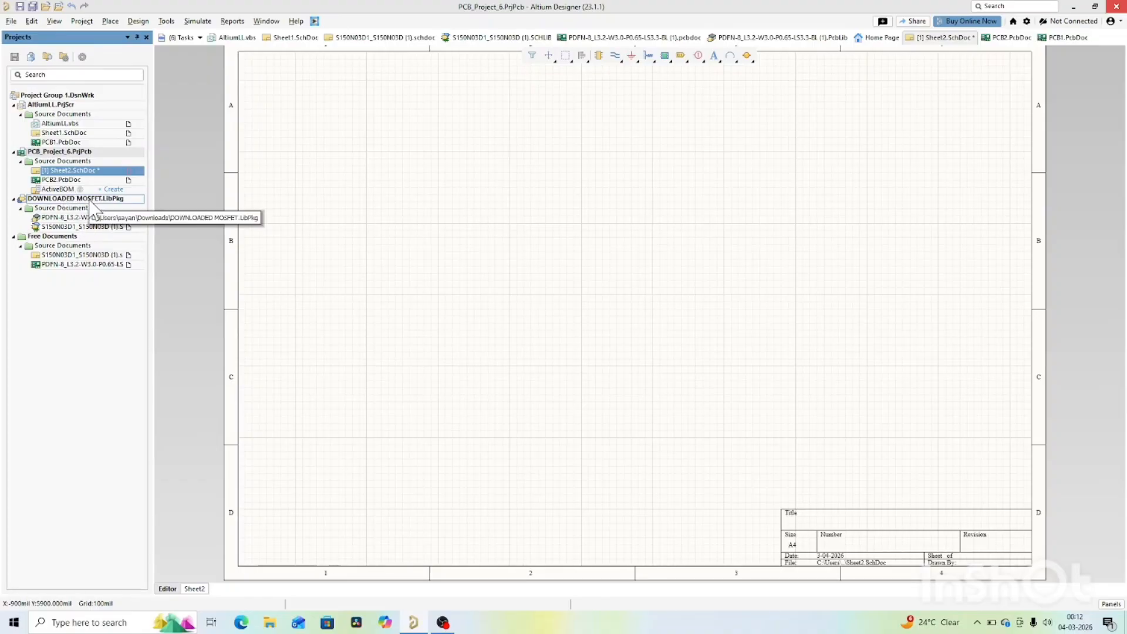
pyautogui.rightClick(92, 204)
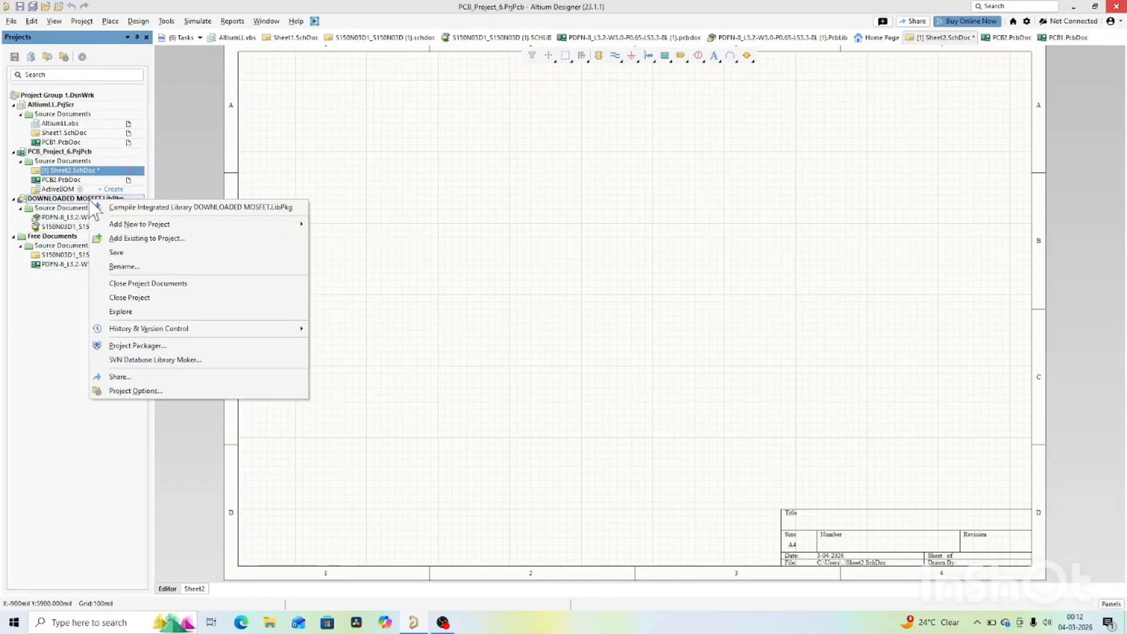
pyautogui.click(135, 208)
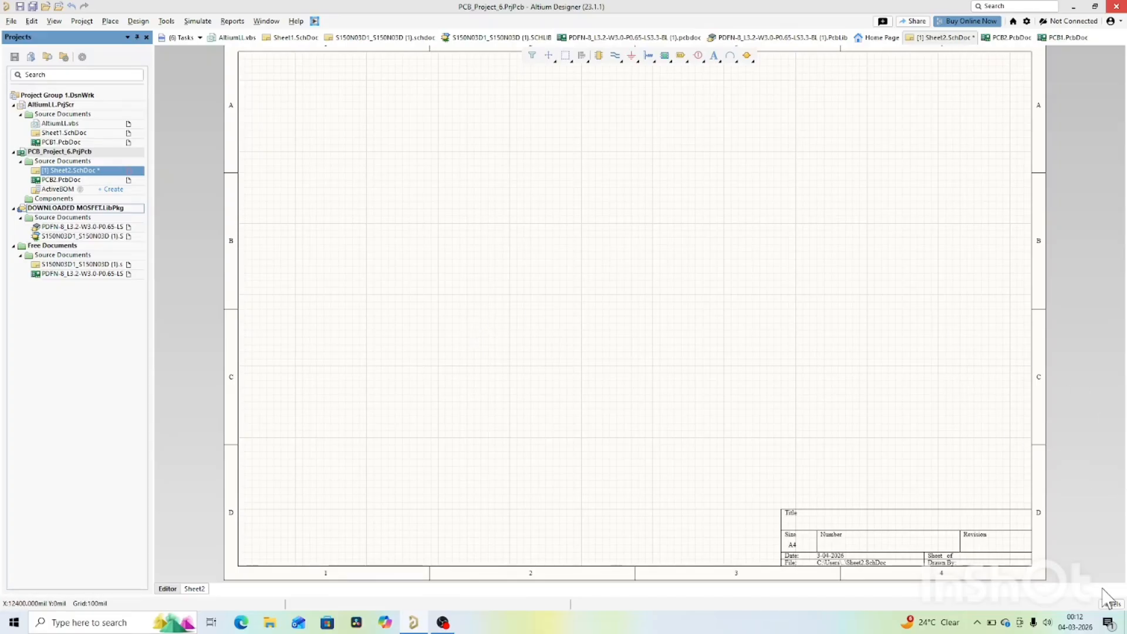
# Show the available components and choose DOWNLOADED MOSFET.IntLib as the source library.
pyautogui.click(1110, 604)
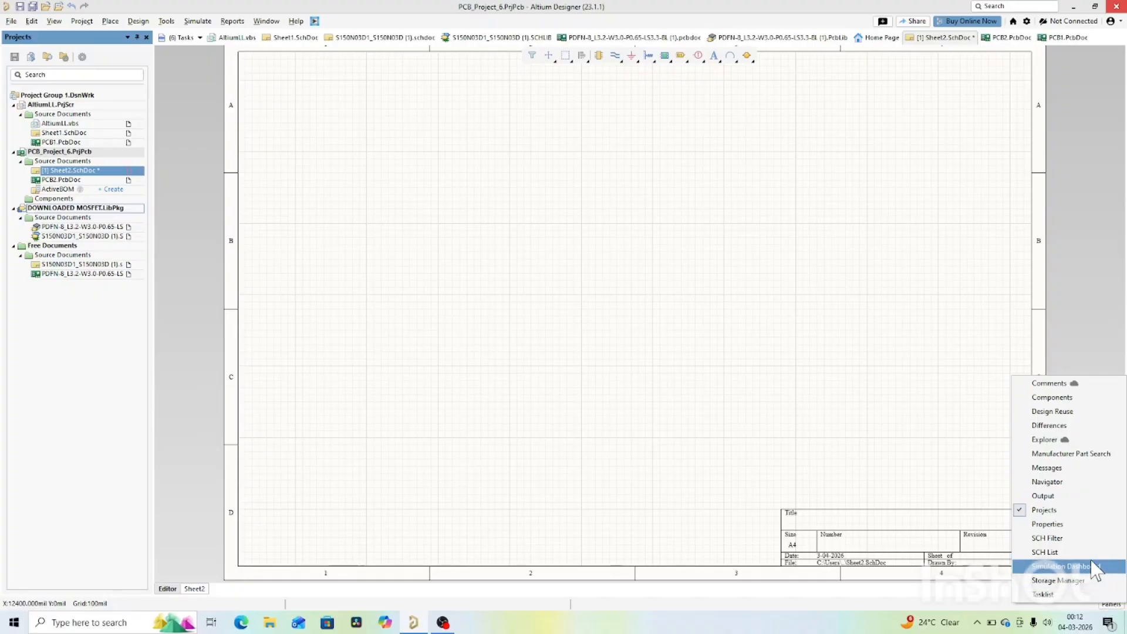
pyautogui.click(1051, 411)
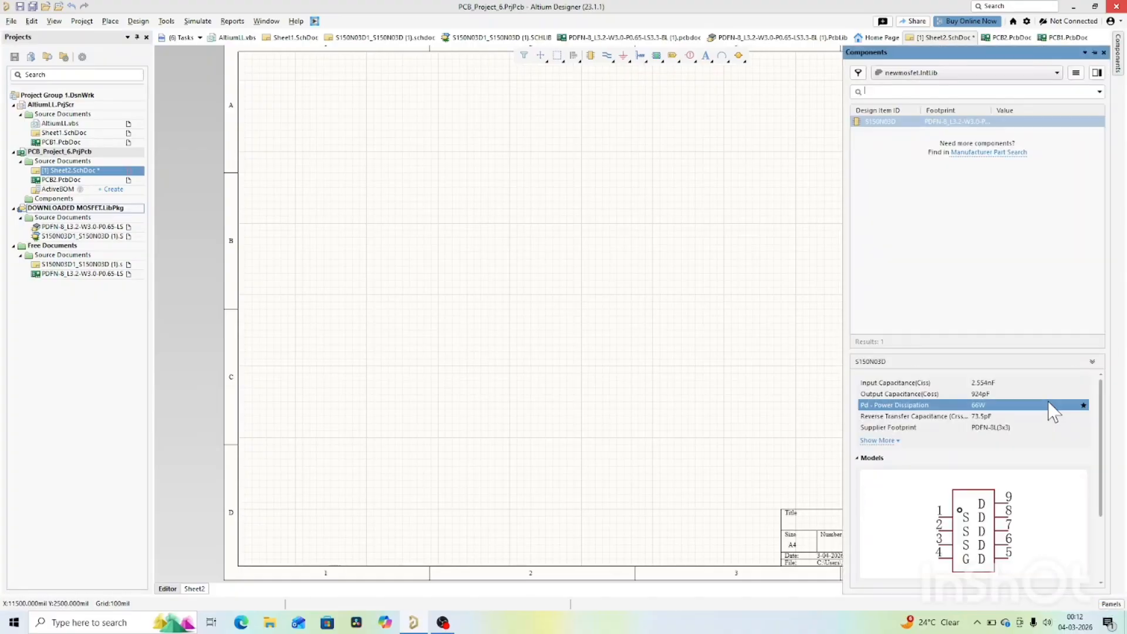
pyautogui.click(909, 73)
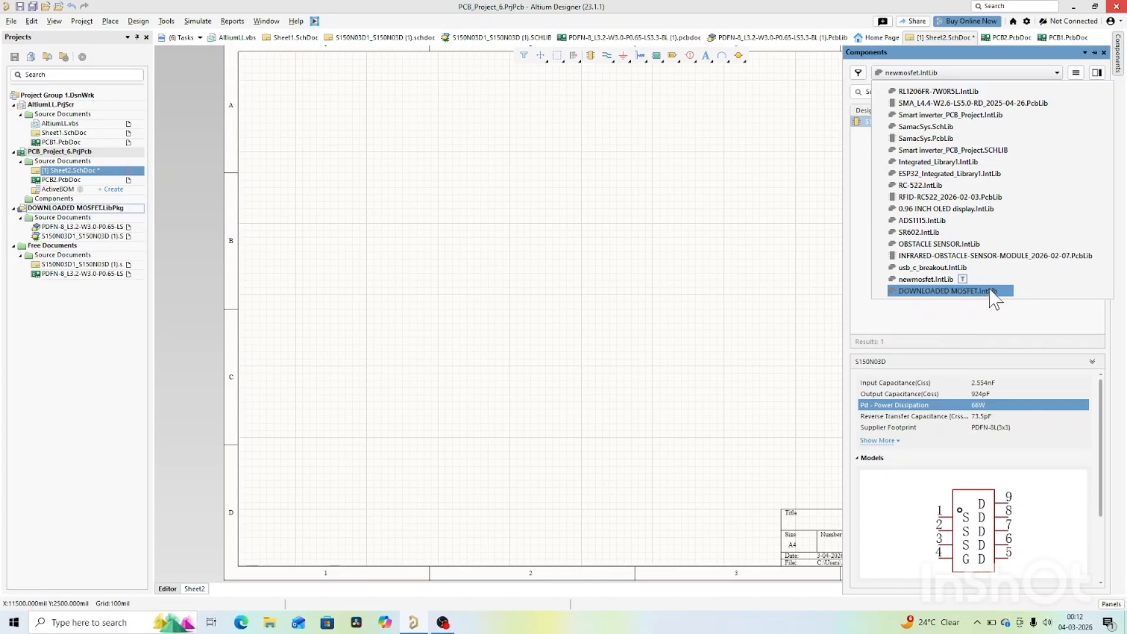
pyautogui.click(964, 292)
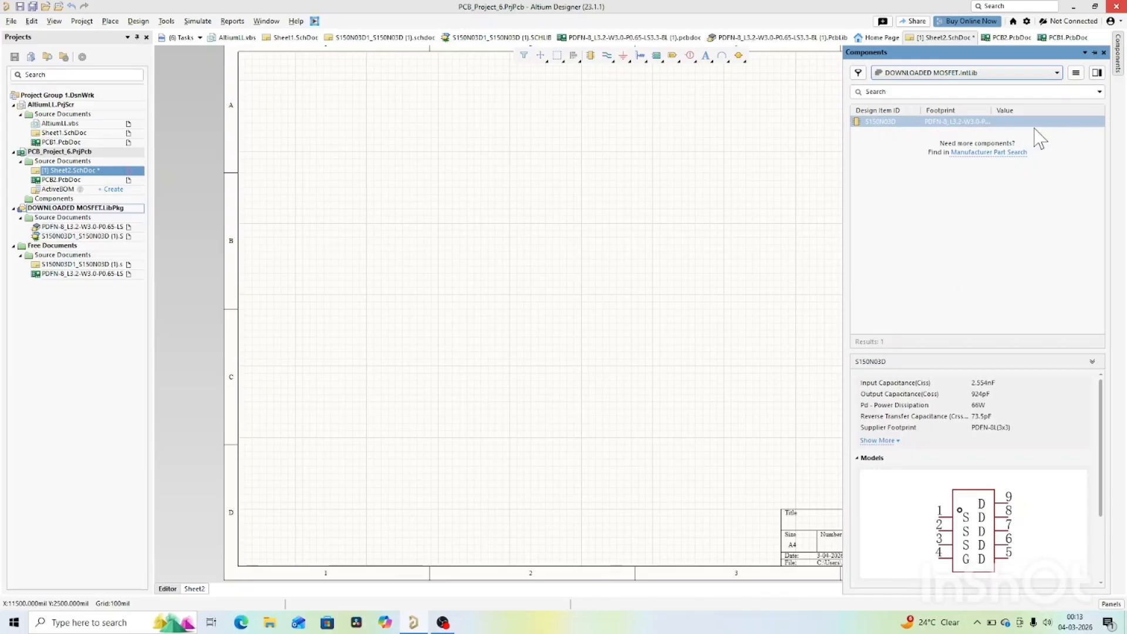
# Place one S150N03D component from the chosen library on the Sheet2 schematic, left of the sheet's centre.
pyautogui.click(888, 122)
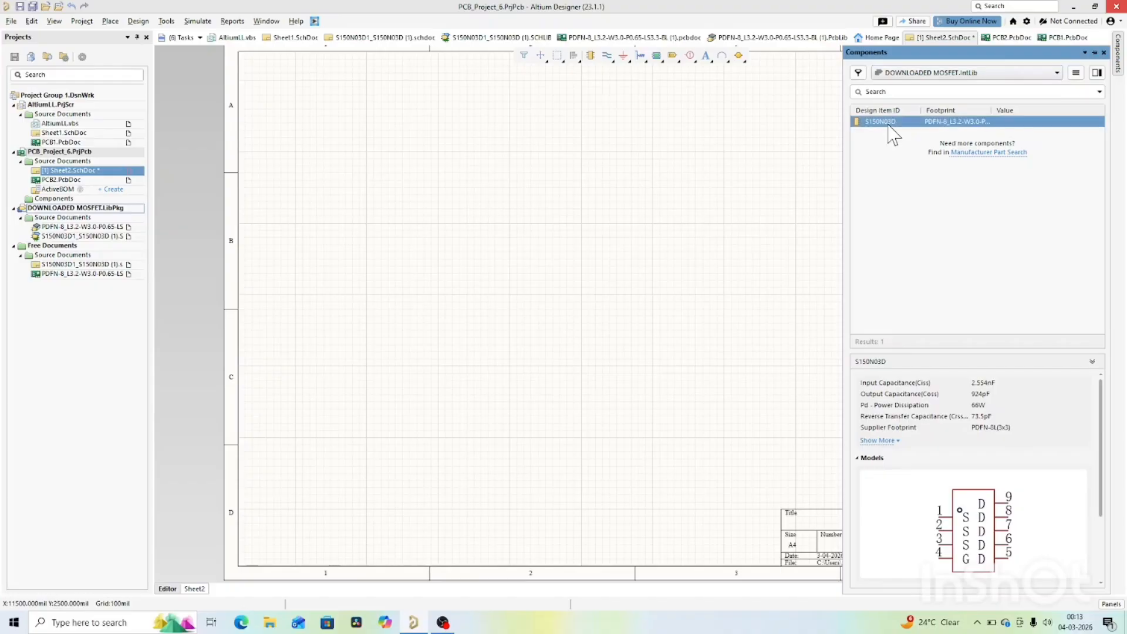
pyautogui.rightClick(888, 125)
pyautogui.click(924, 129)
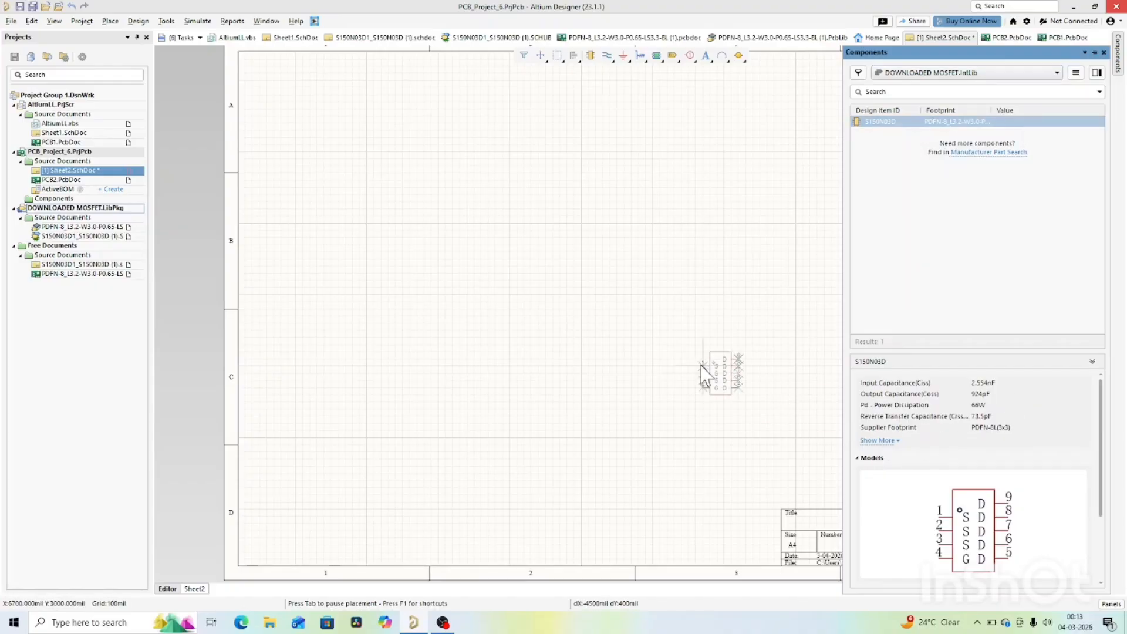
pyautogui.click(482, 290)
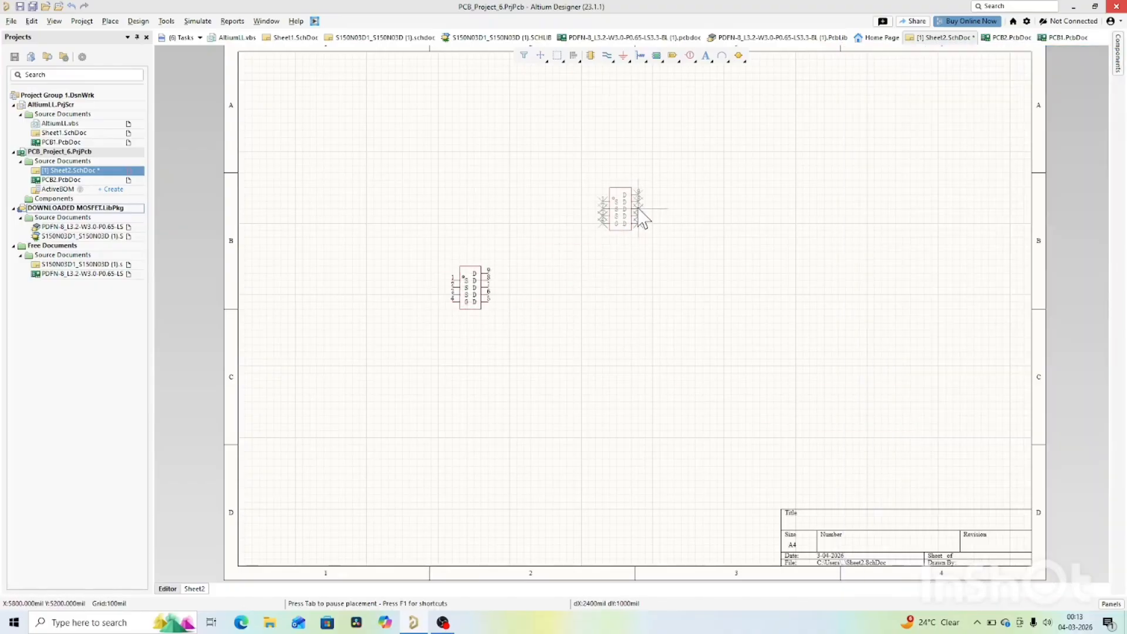
pyautogui.press('Escape')
pyautogui.scroll(-1, 488, 369)
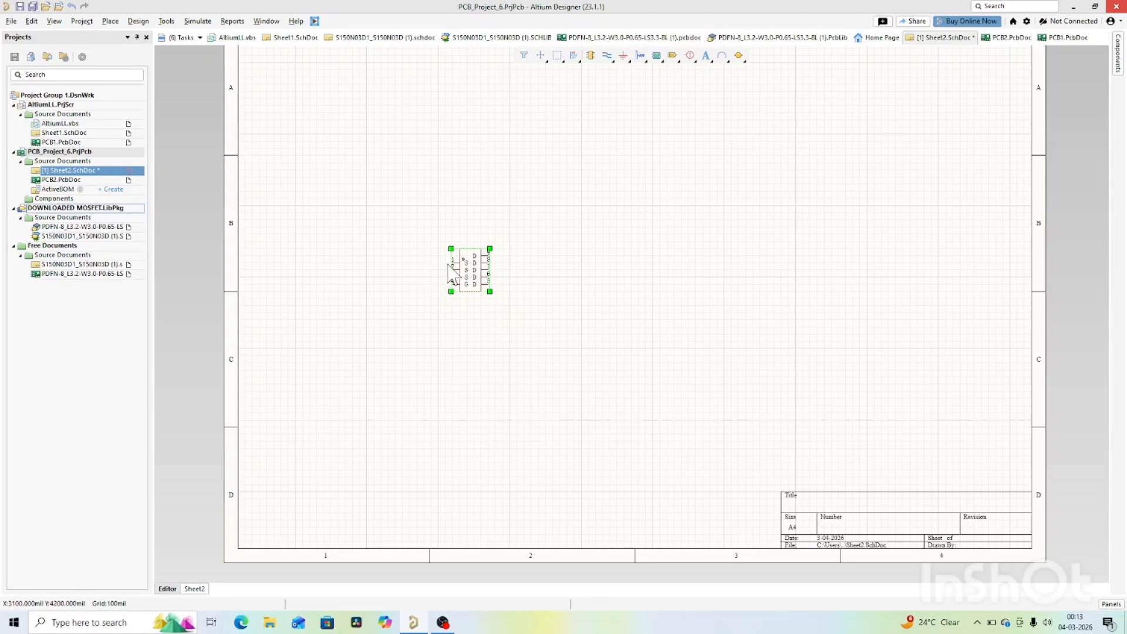
pyautogui.scroll(1, 509, 366)
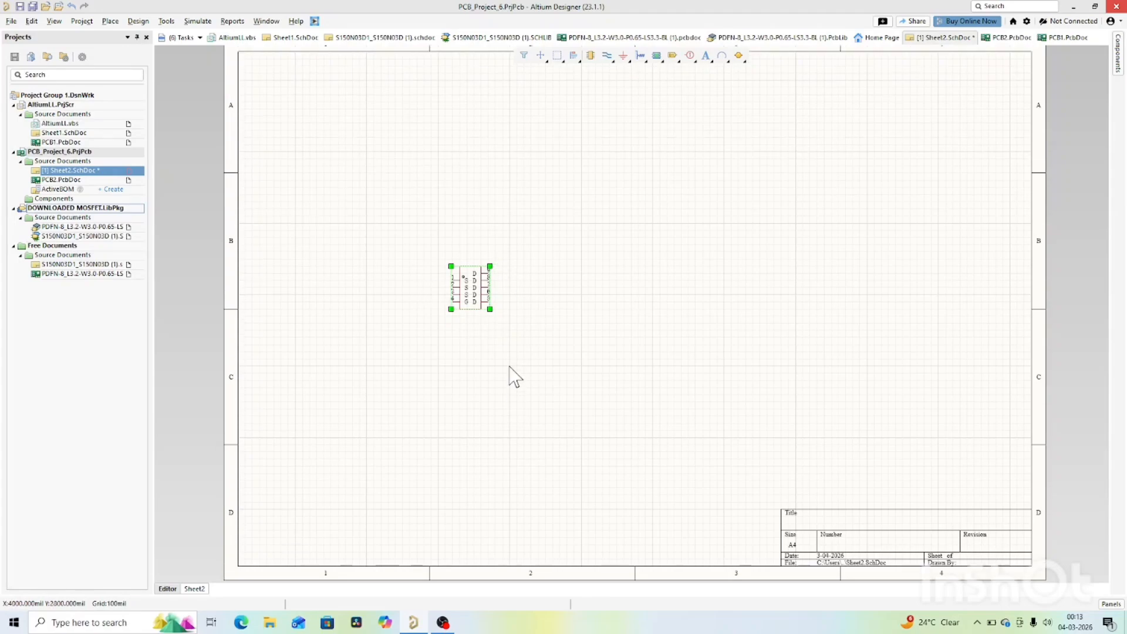
pyautogui.scroll(1, 509, 366)
pyautogui.scroll(-1, 509, 366)
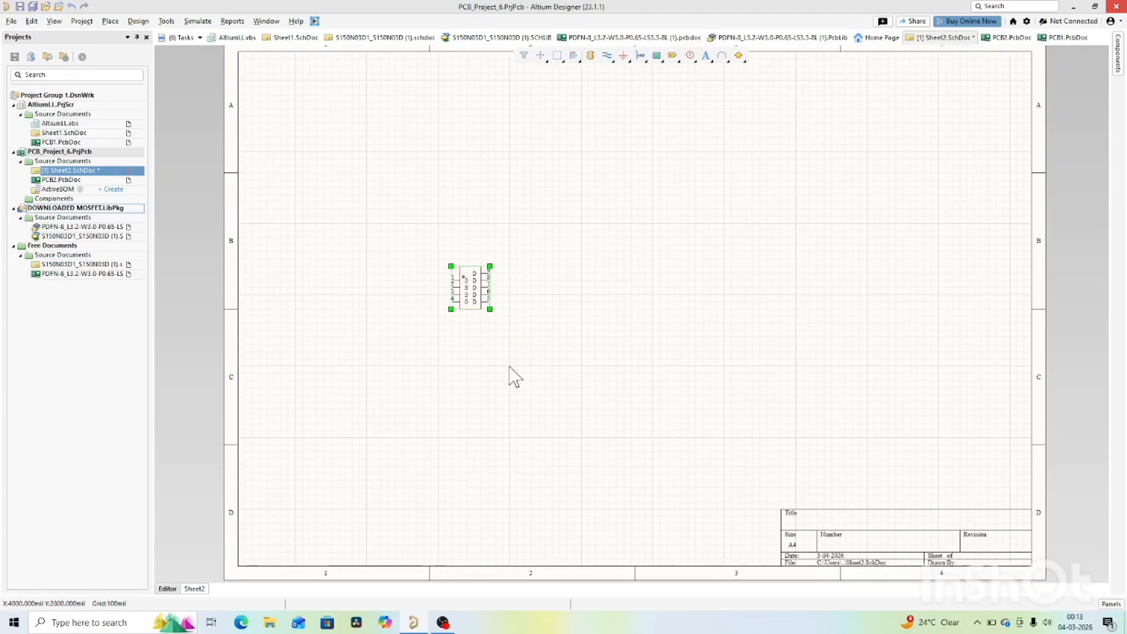
# Update PCB2.PcbDoc from the schematic by executing and validating the engineering change order.
pyautogui.click(138, 21)
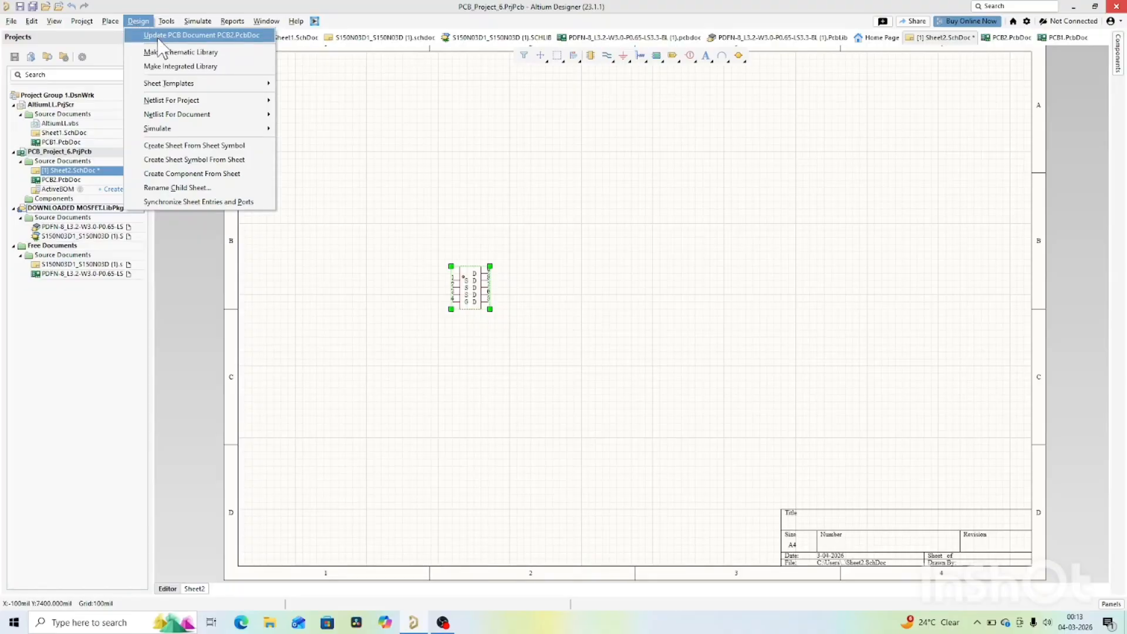
pyautogui.click(159, 37)
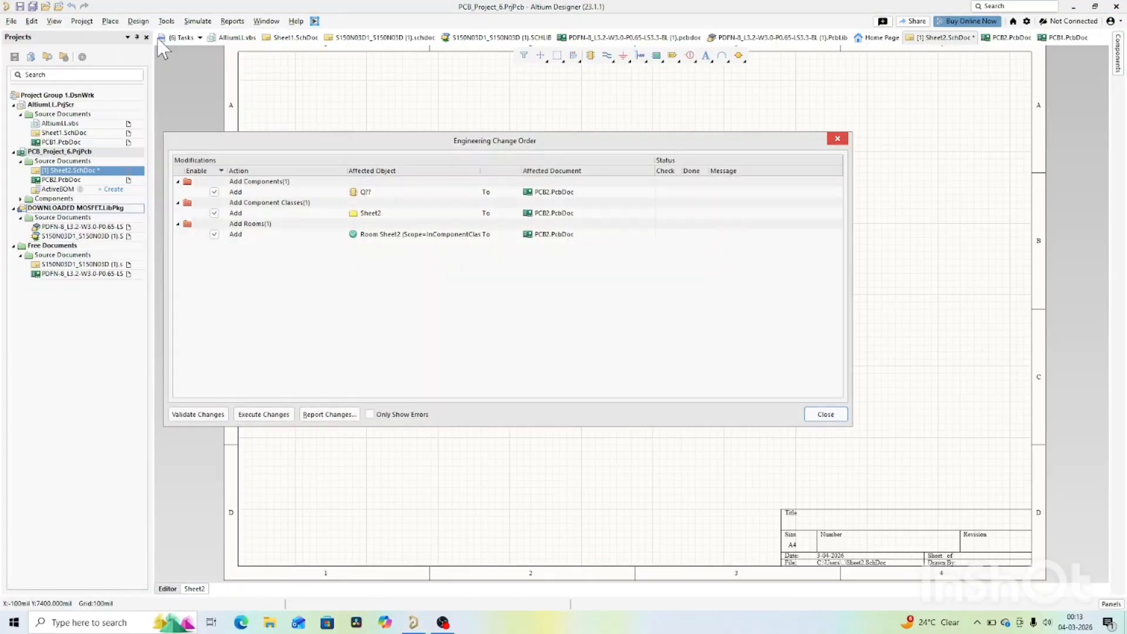
pyautogui.click(242, 415)
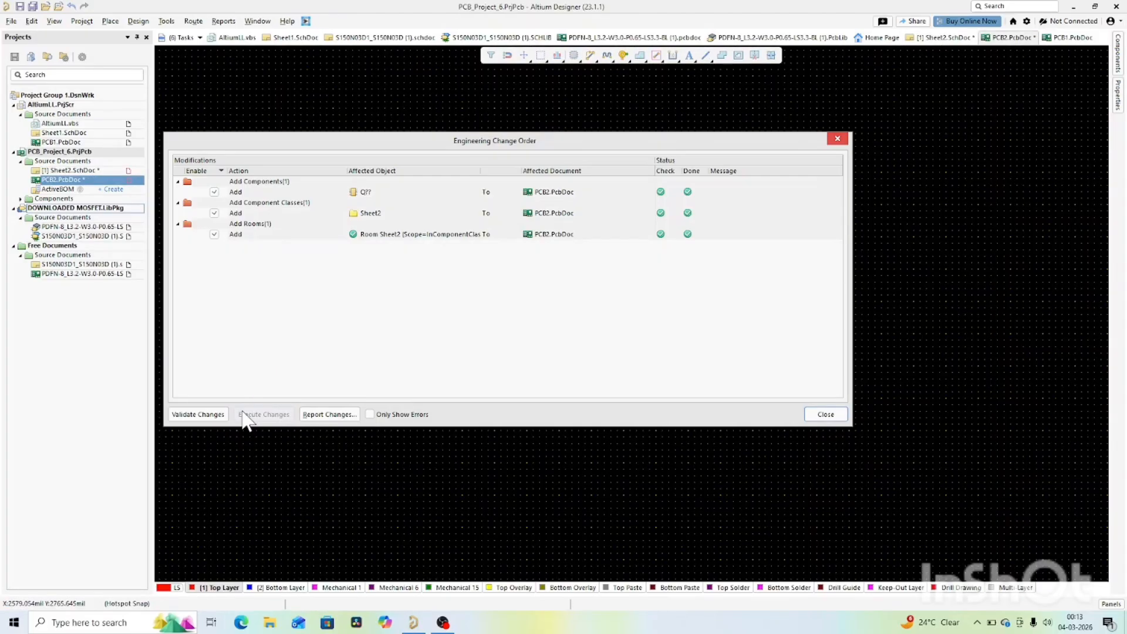
pyautogui.click(197, 413)
pyautogui.click(821, 415)
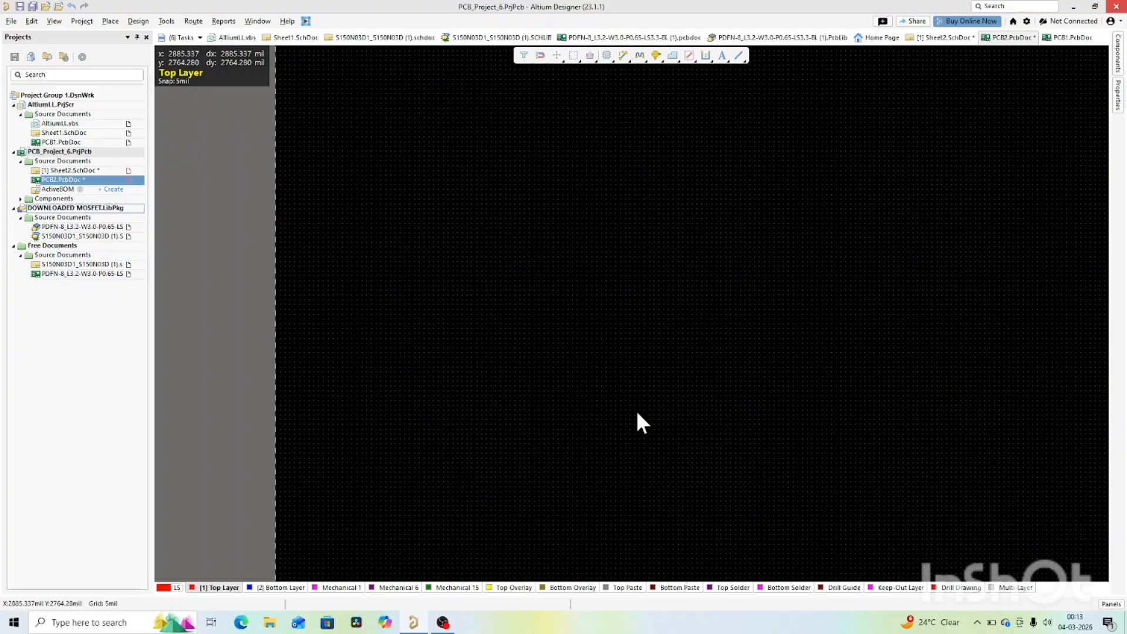
# Move the Q?? footprint from outside the board to about X 5600, Y 1940 mil, inspect it and return to Sheet2.SchDoc.
pyautogui.keyDown('ctrl'); pyautogui.scroll(-2, 639, 414); pyautogui.keyUp('ctrl')
pyautogui.keyDown('ctrl'); pyautogui.scroll(3, 748, 466); pyautogui.keyUp('ctrl')
pyautogui.moveTo(888, 523); pyautogui.dragTo(779, 525, button='right')
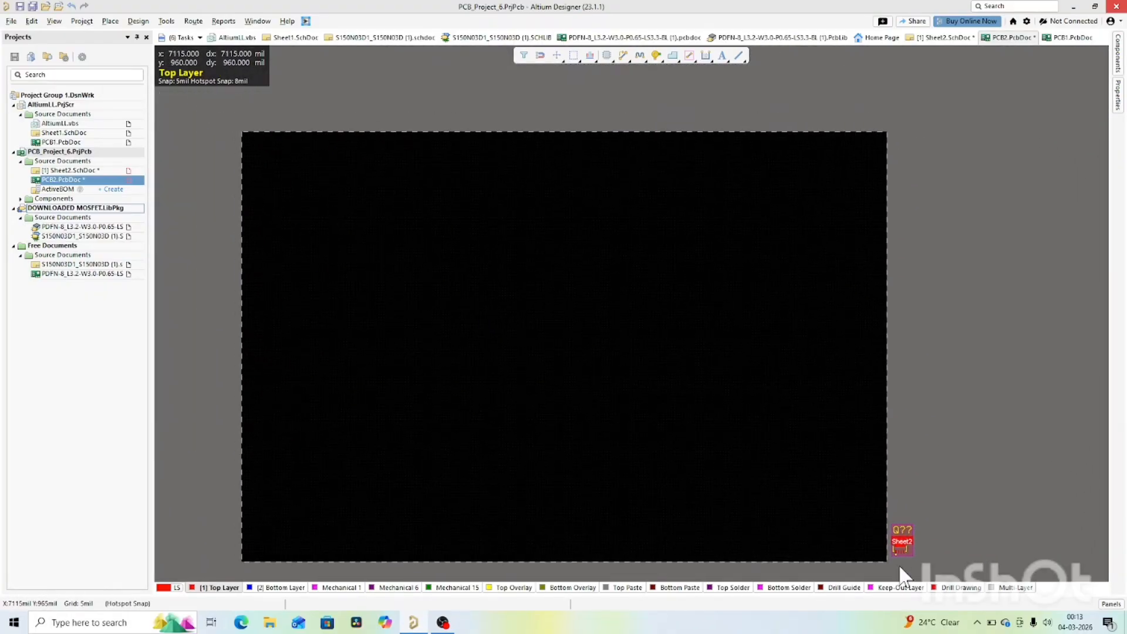
pyautogui.keyDown('ctrl'); pyautogui.scroll(4, 883, 543); pyautogui.keyUp('ctrl')
pyautogui.moveTo(921, 537); pyautogui.dragTo(530, 351)
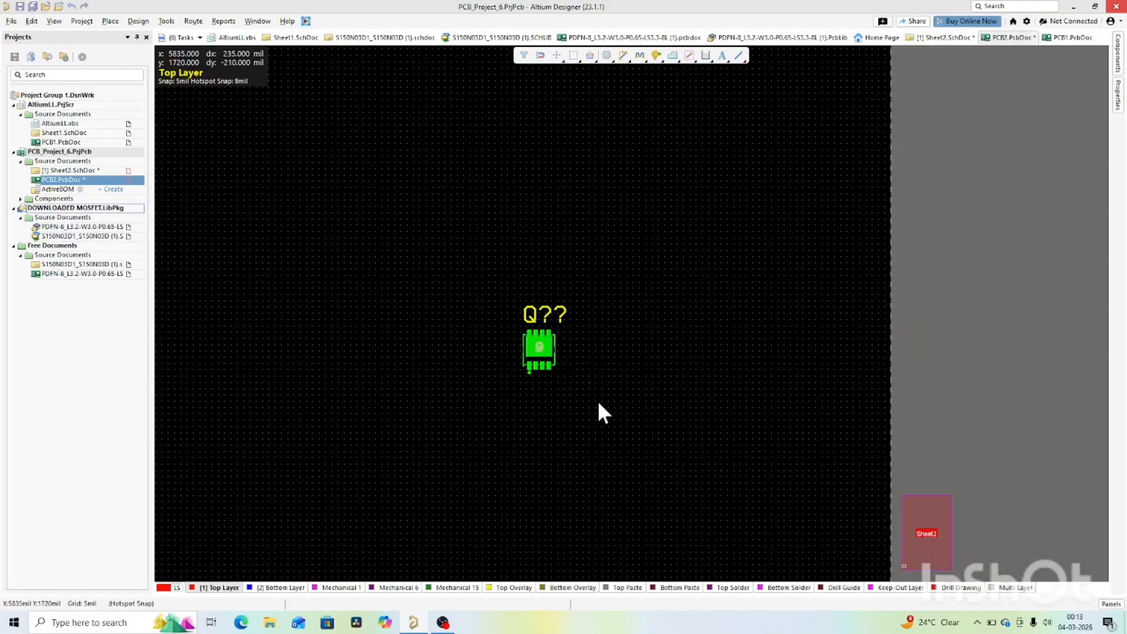
pyautogui.keyDown('ctrl'); pyautogui.scroll(4, 541, 382); pyautogui.keyUp('ctrl')
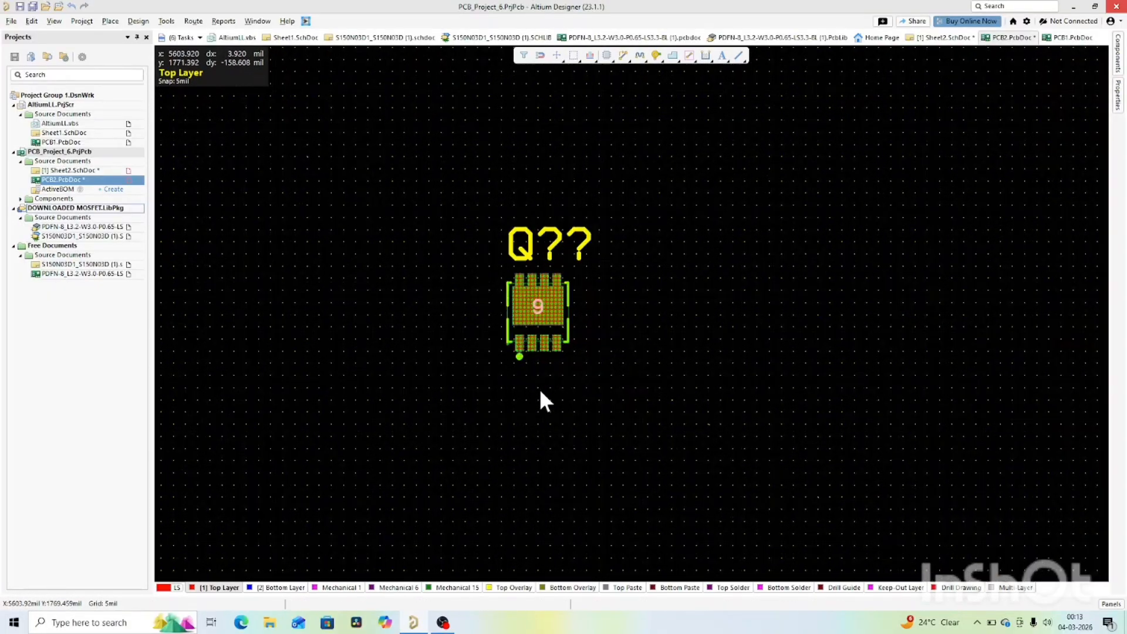
pyautogui.scroll(2, 564, 330)
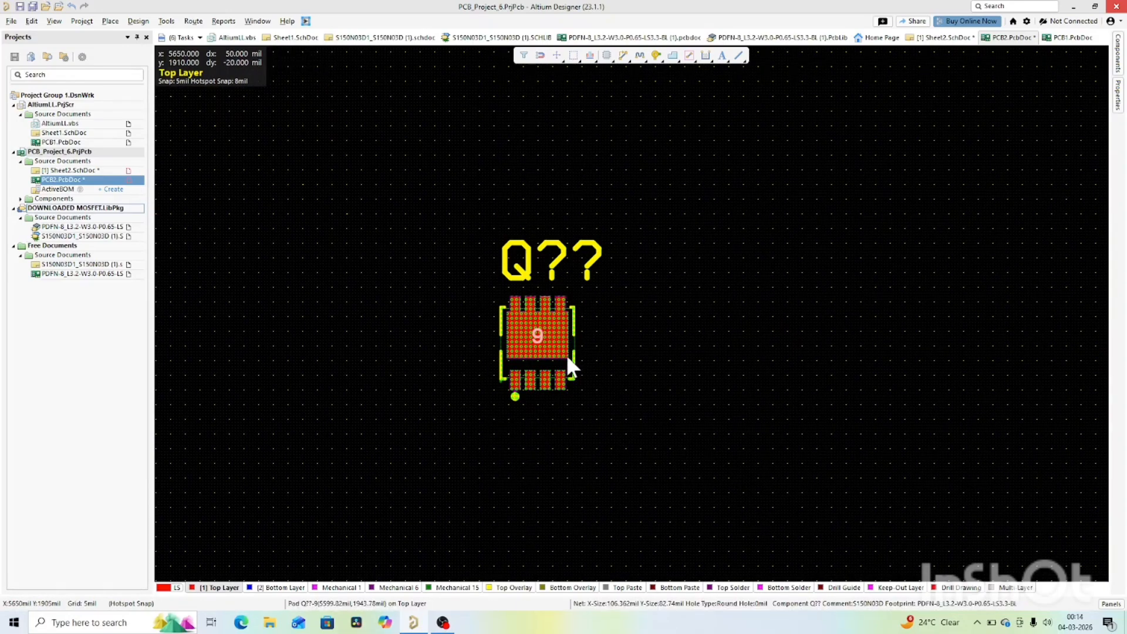
pyautogui.doubleClick(74, 170)
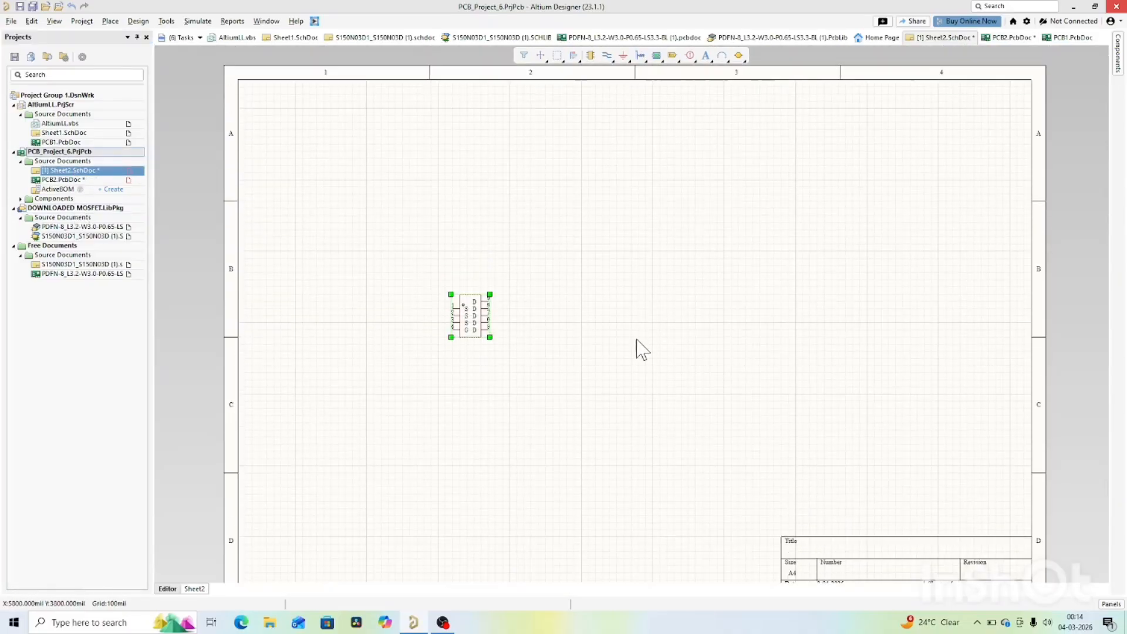
# Review the list of installed component libraries, locating DOWNLOADED MOSFET.IntLib, and close the component browser without changing the source library.
pyautogui.scroll(1, 642, 350)
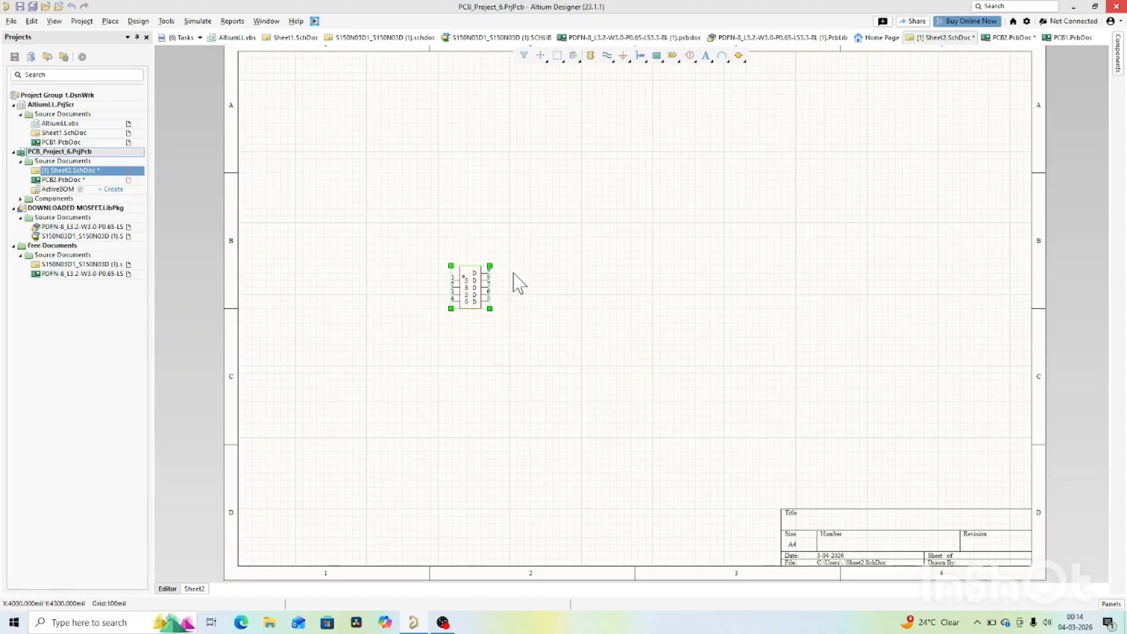
pyautogui.click(1107, 606)
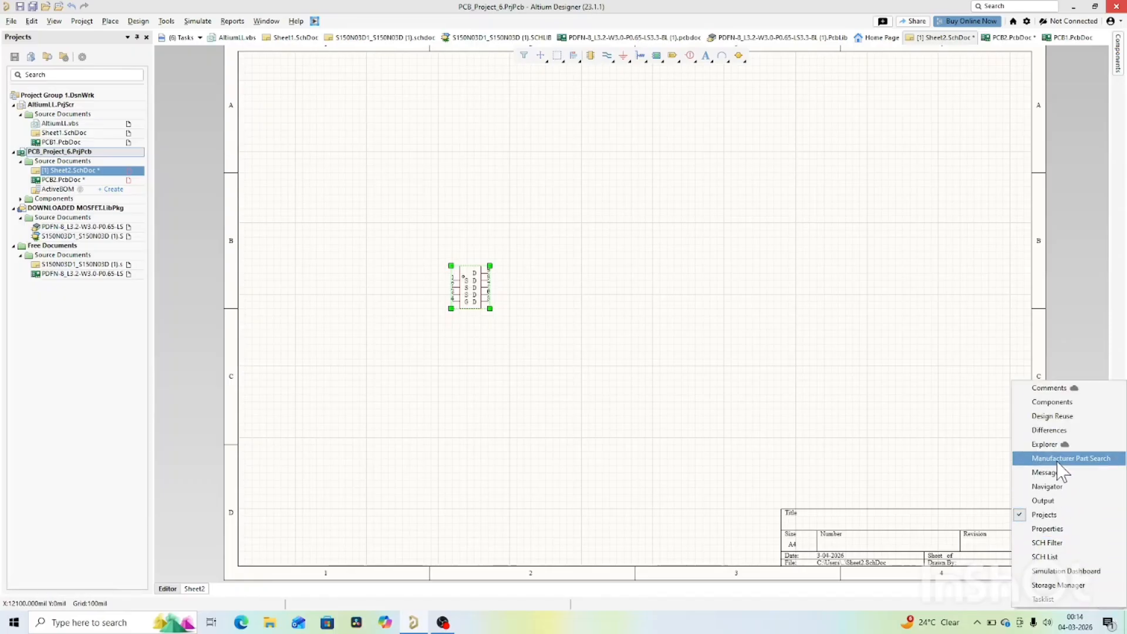
pyautogui.click(1048, 405)
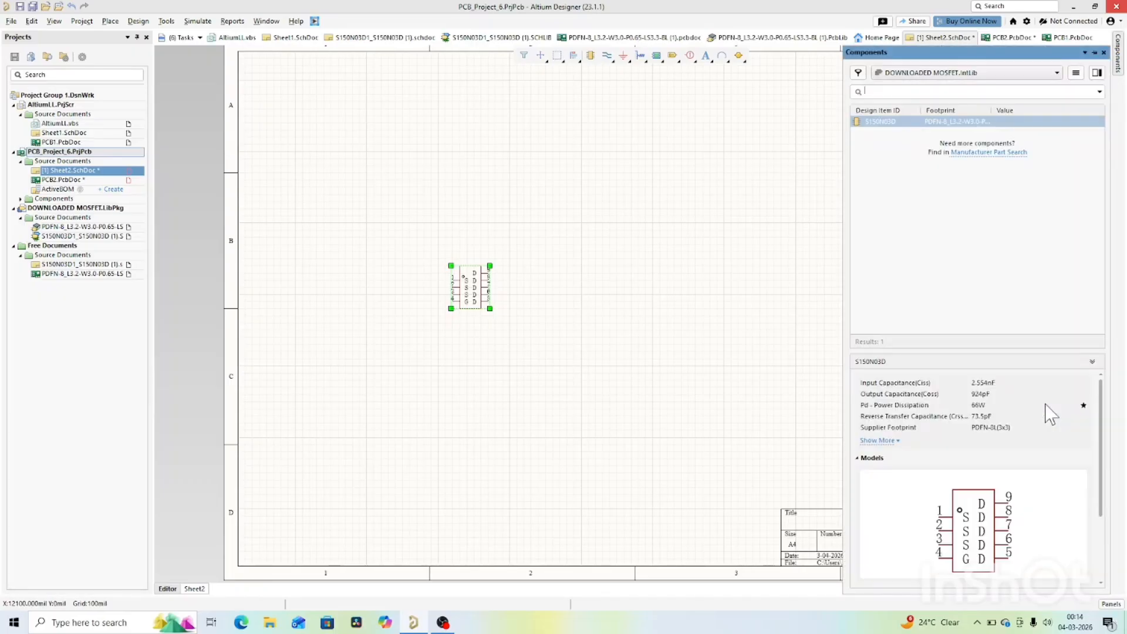
pyautogui.click(996, 73)
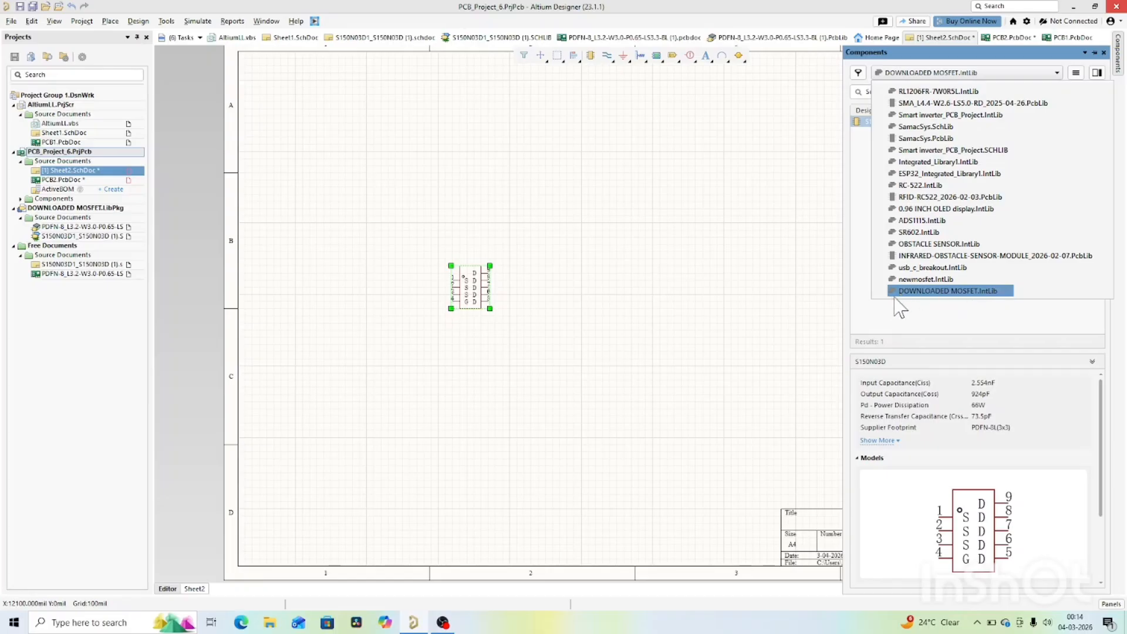
pyautogui.click(742, 313)
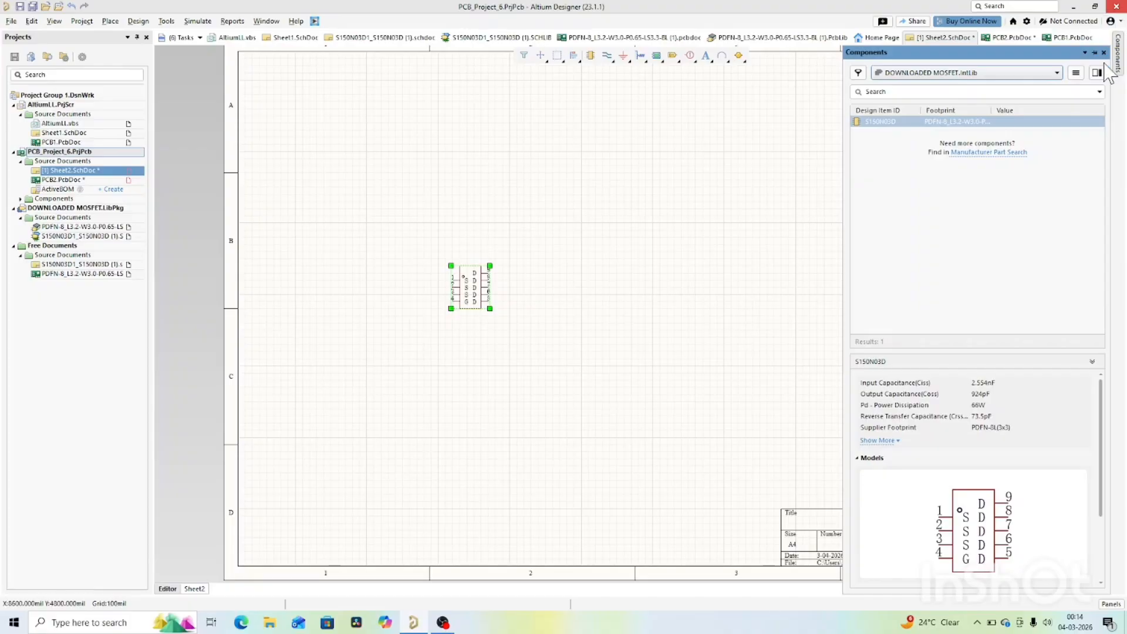
pyautogui.click(1103, 53)
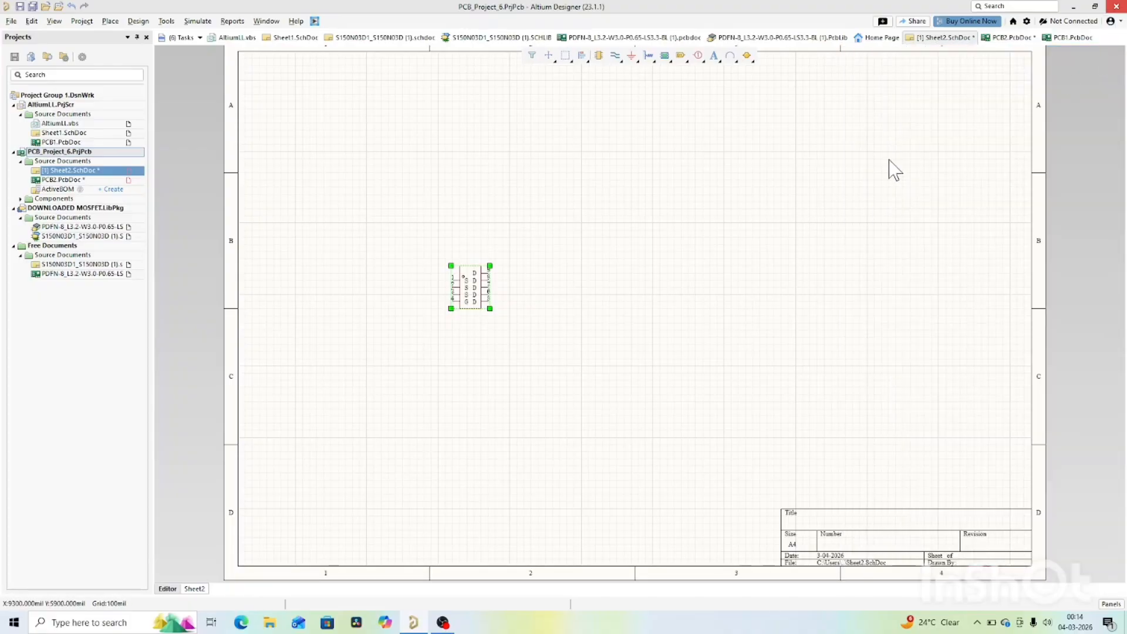